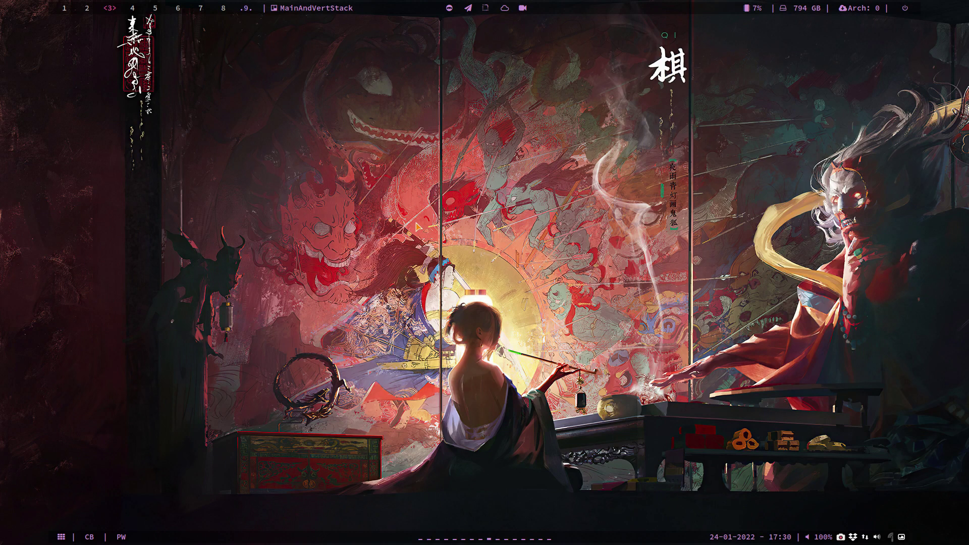
Delete amos-2022.01.15-x86_64.iso from Downloads in Thunar, then close the file manager
key("super+shift+Return")
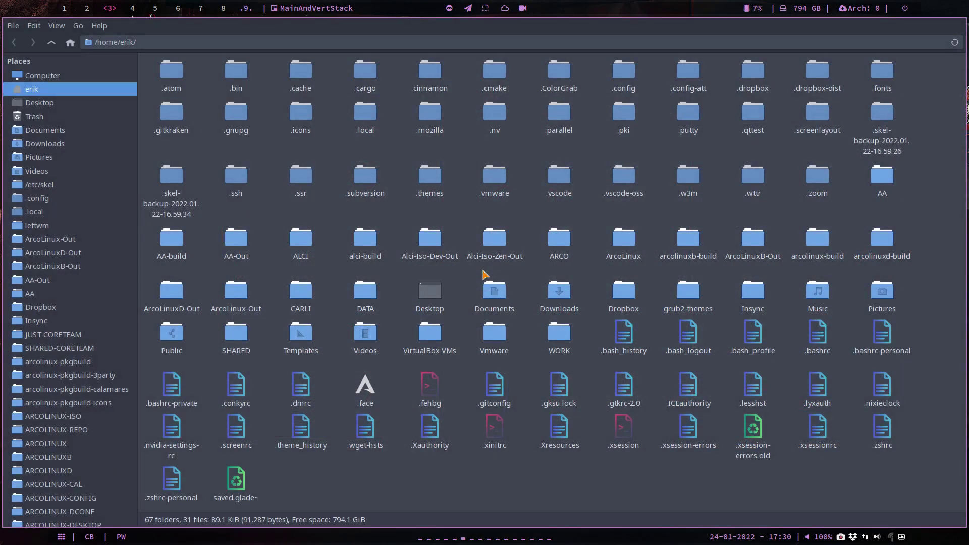
key("ctrl+h")
left_click(66, 145)
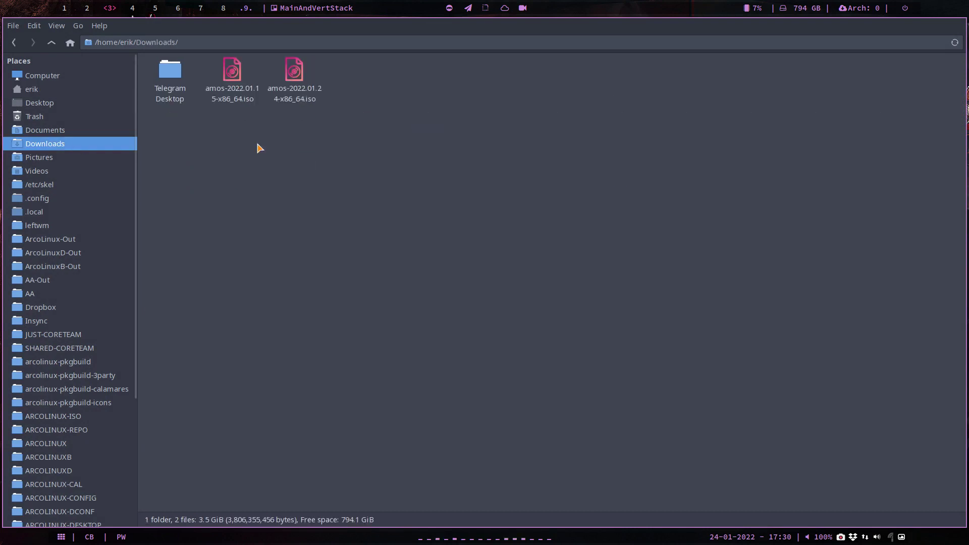
left_click(235, 99)
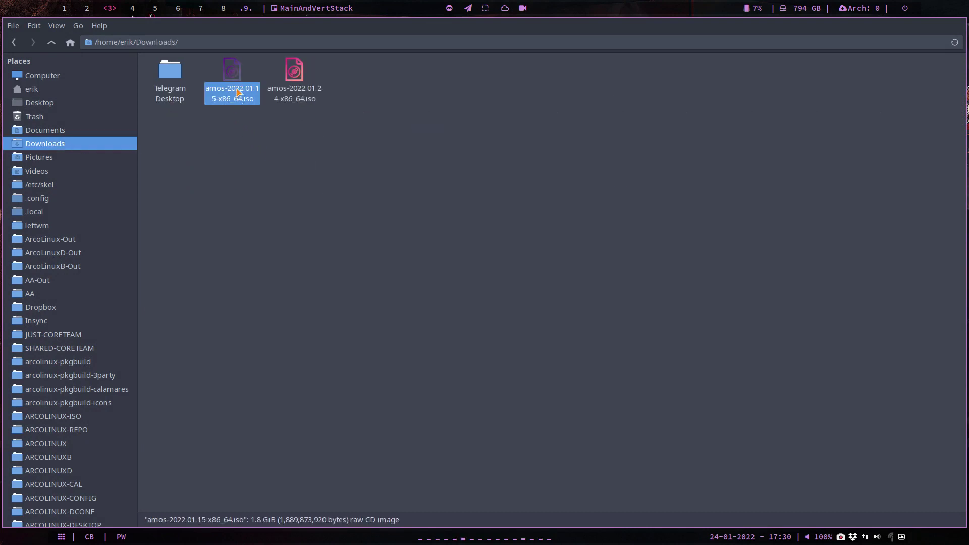
left_click(294, 70)
left_click(232, 73)
key("Delete")
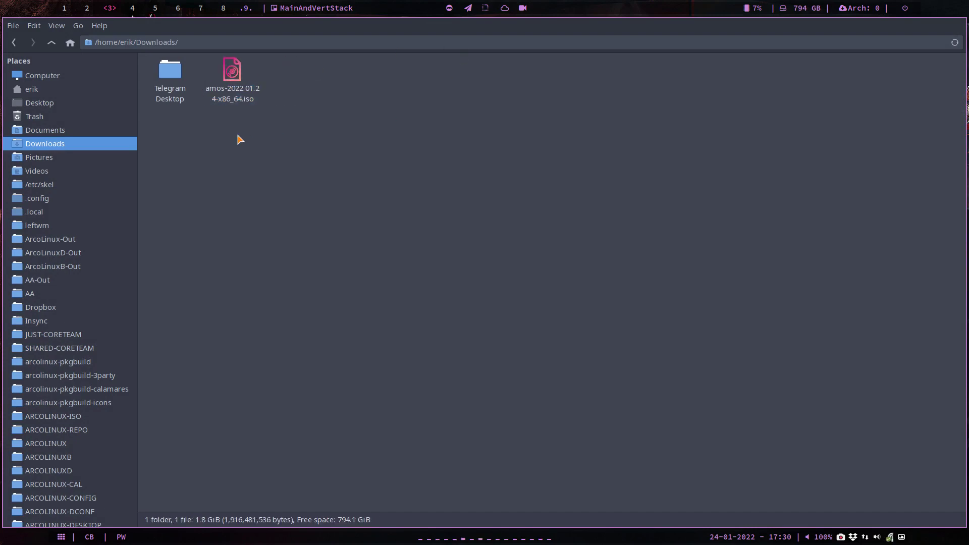
key("super+q")
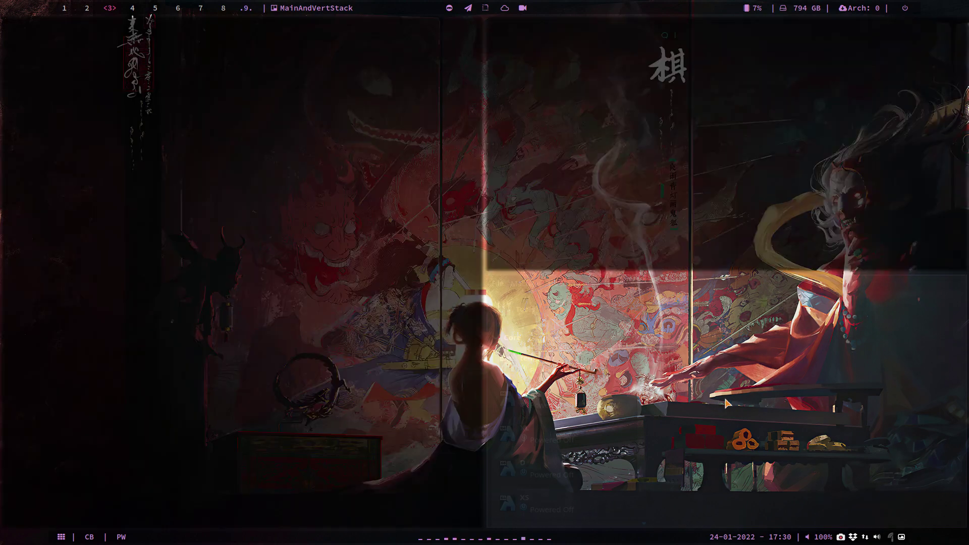
Select the Amos VM and choose to load a disk file into its optical drive
scroll(227, 314, "up", 10)
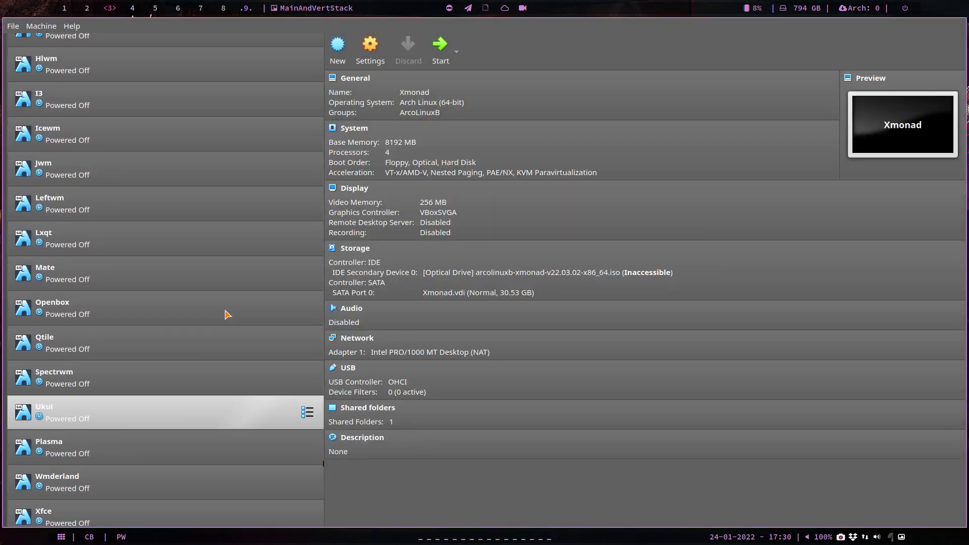
scroll(170, 268, "up", 2)
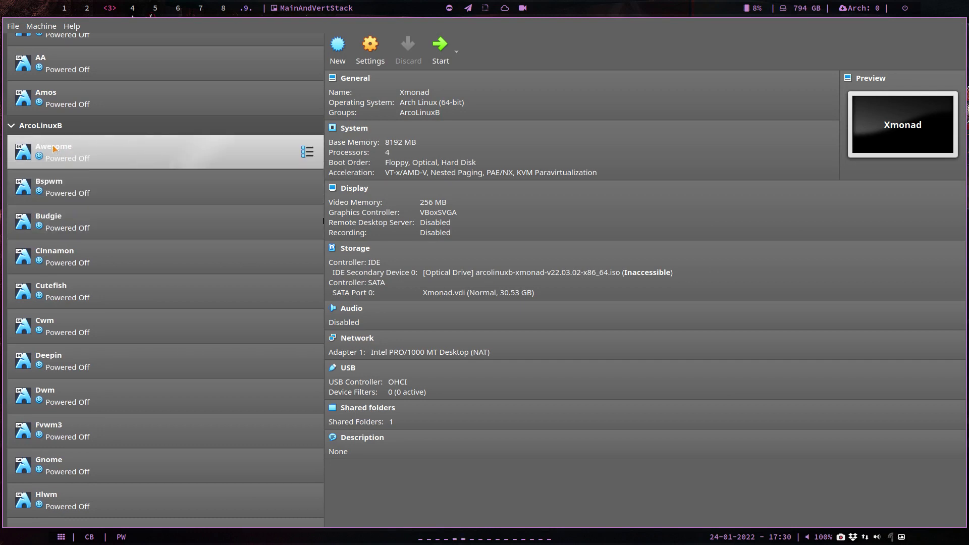
left_click(11, 126)
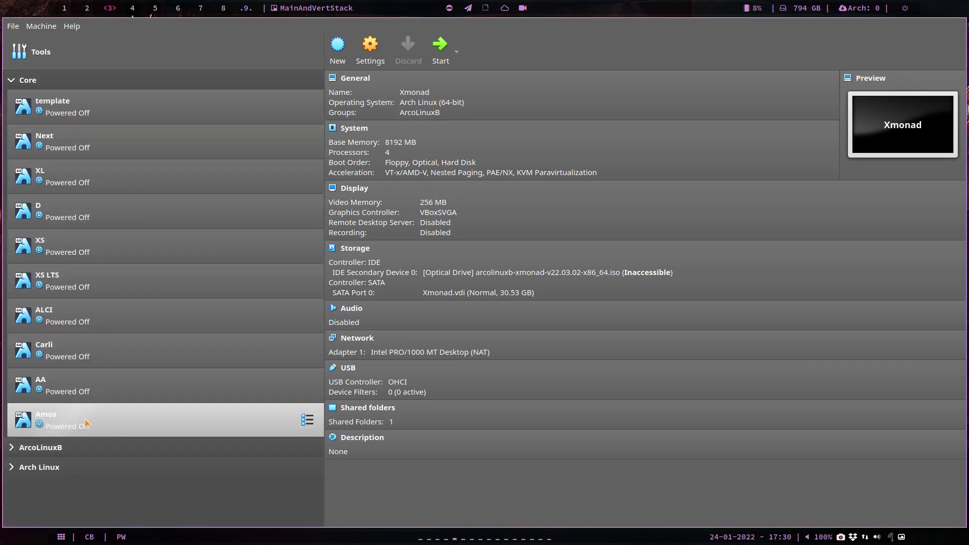
left_click(105, 422)
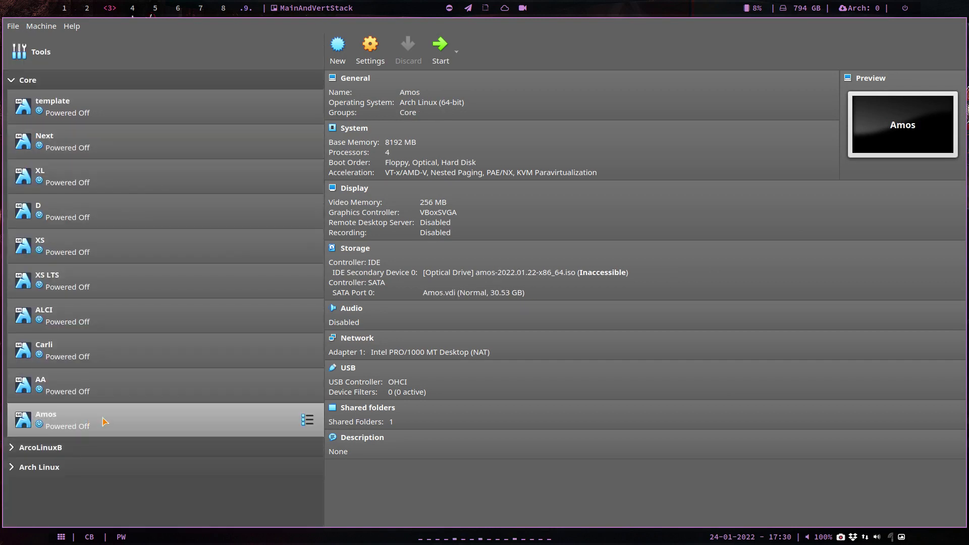
left_click(528, 273)
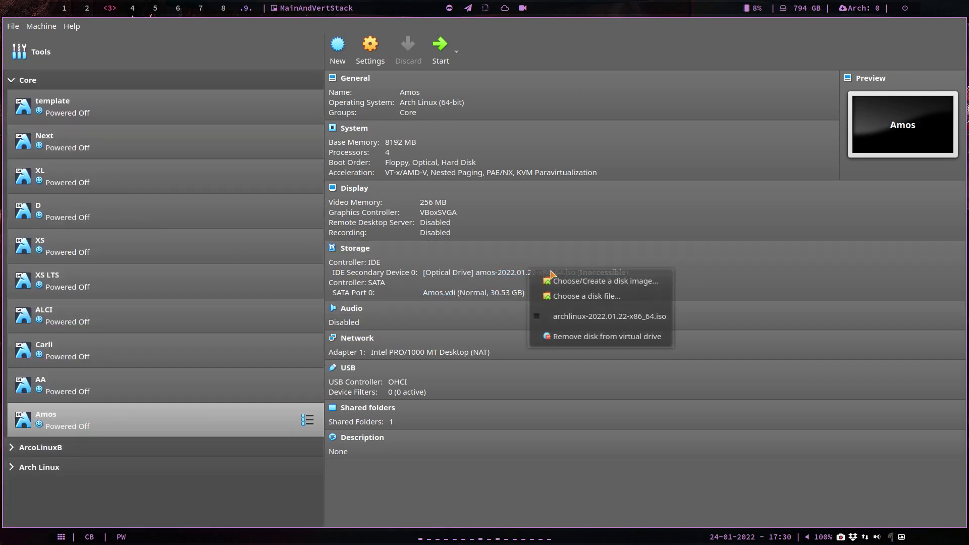
left_click(590, 308)
left_click(497, 273)
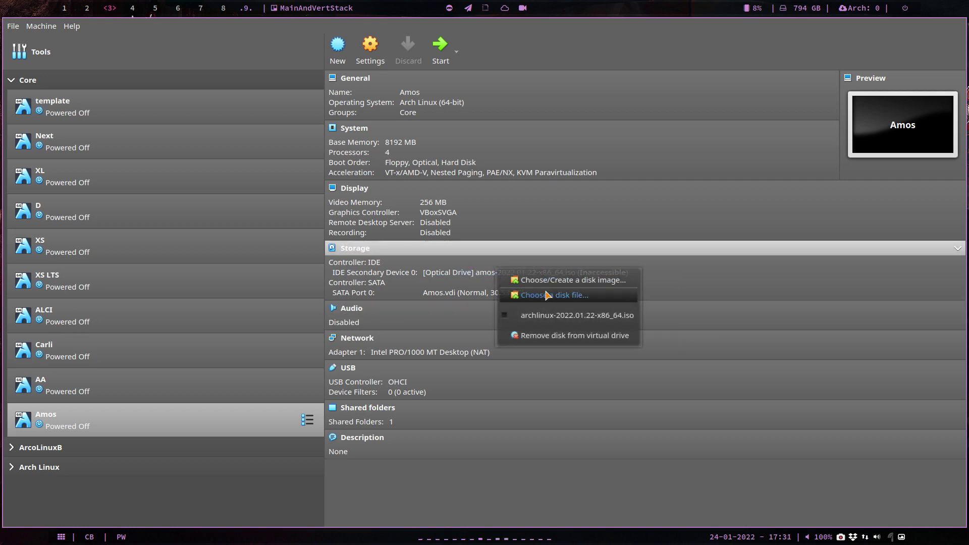
left_click(551, 297)
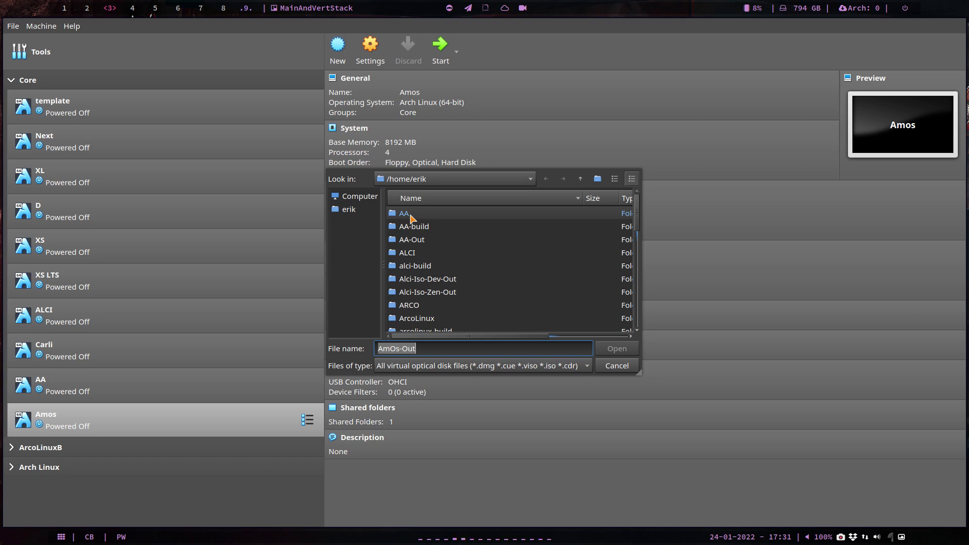
Load amos-2022.01.24-x86_64.iso from Downloads into the drive and start the Amos VM
scroll(434, 266, "down", 2)
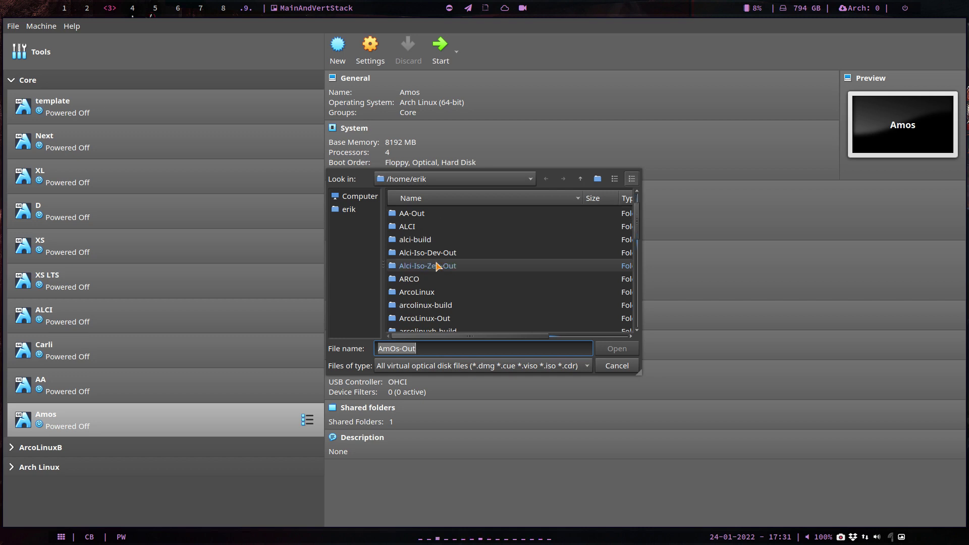
scroll(437, 266, "down", 2)
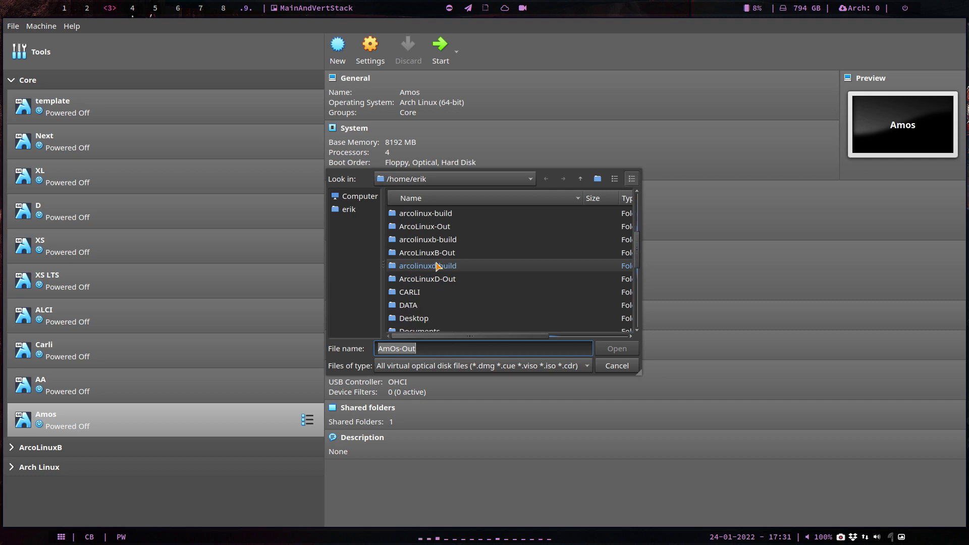
scroll(434, 293, "down", 2)
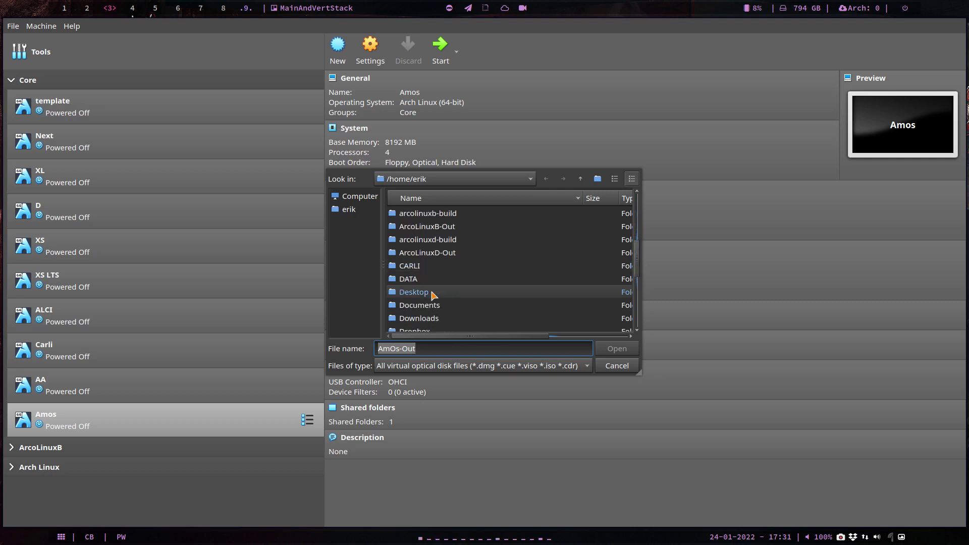
double_click(433, 320)
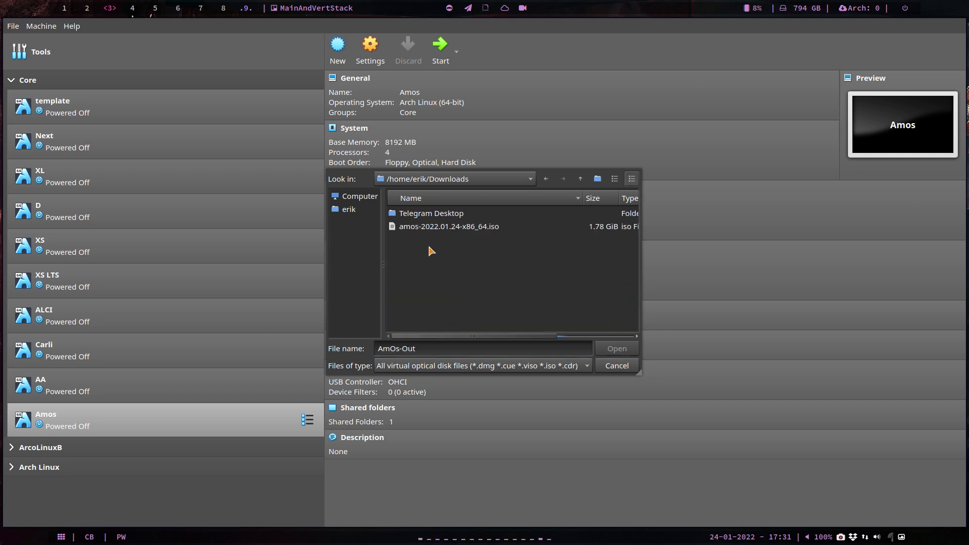
left_click(472, 231)
left_click(617, 348)
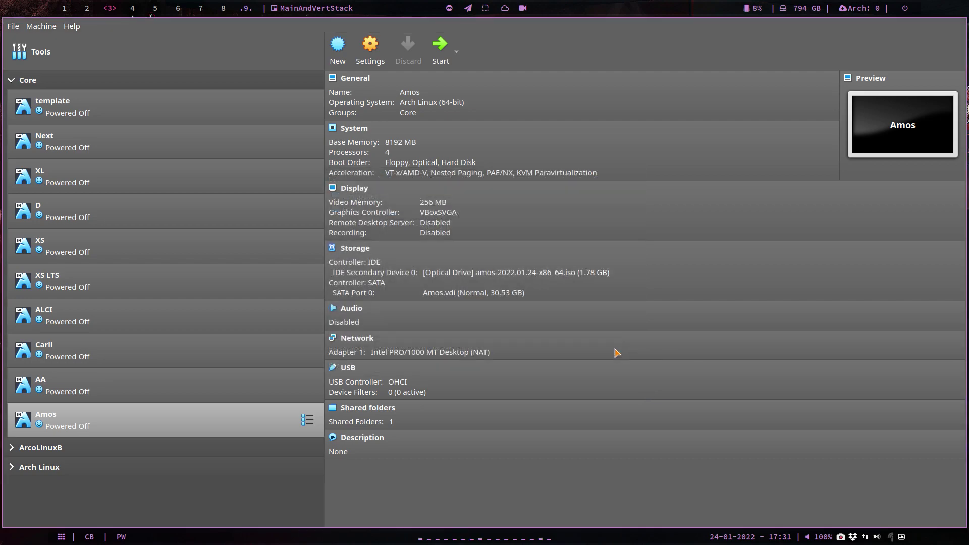
left_click(441, 53)
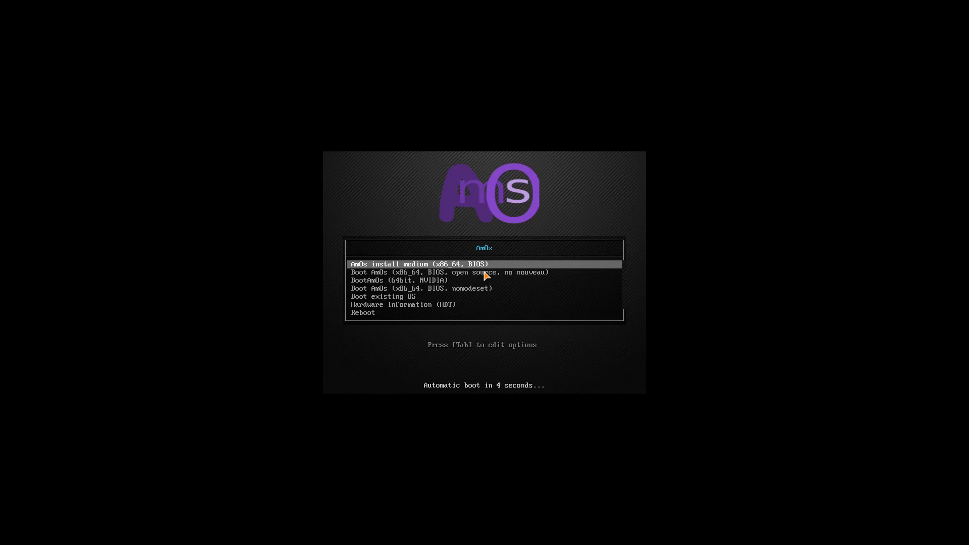
Boot the 'AmOs install medium (x86_64, BIOS)' entry from the boot menu
key("Down")
key("Down")
key("Down")
key("Down")
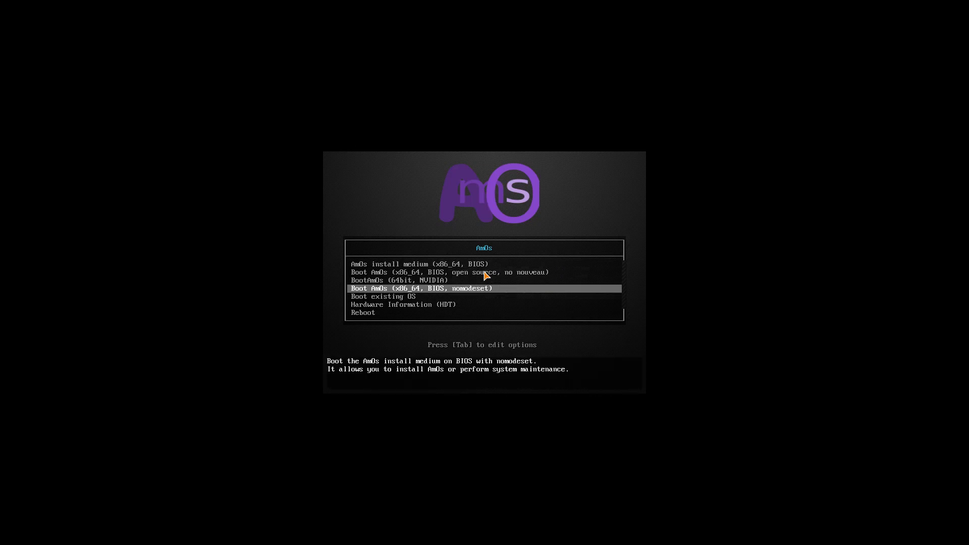
key("Up")
key("Up")
key("Up")
key("Up")
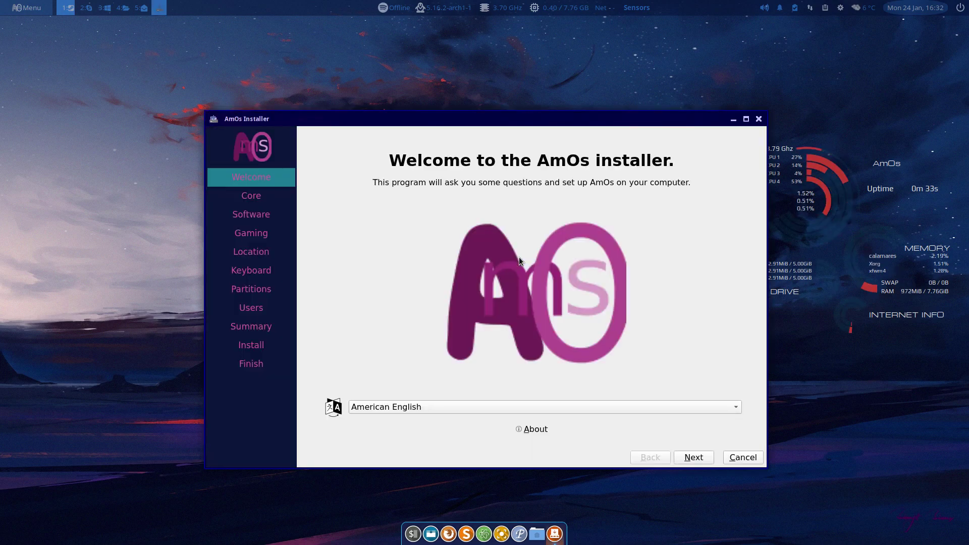
Reposition the installer window higher and centred, then view and dismiss its About information
left_click_drag(501, 119, 348, 89)
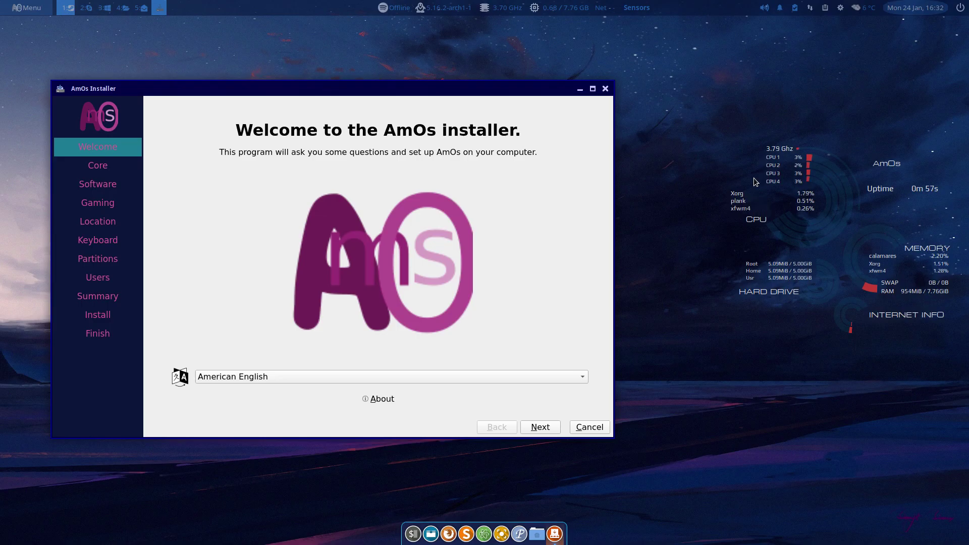
left_click_drag(346, 89, 448, 91)
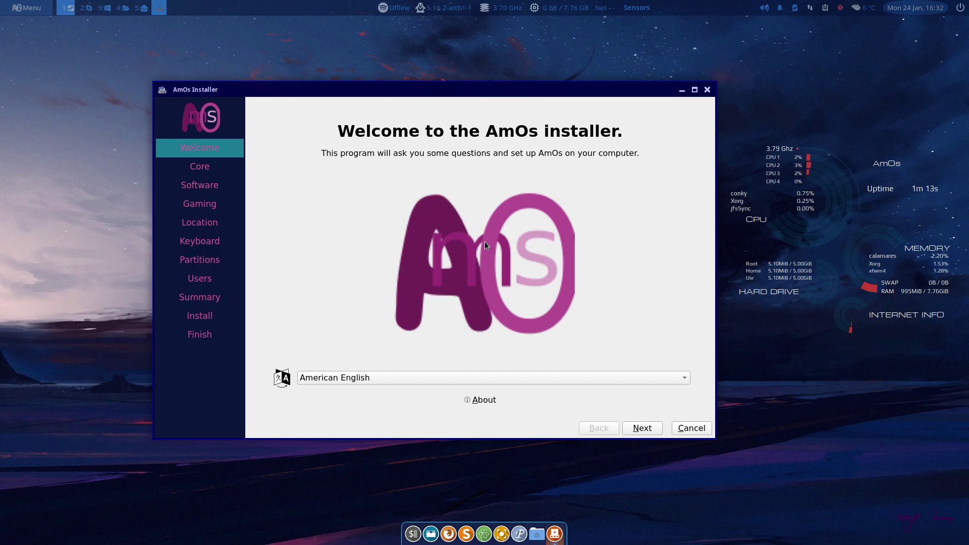
left_click(486, 398)
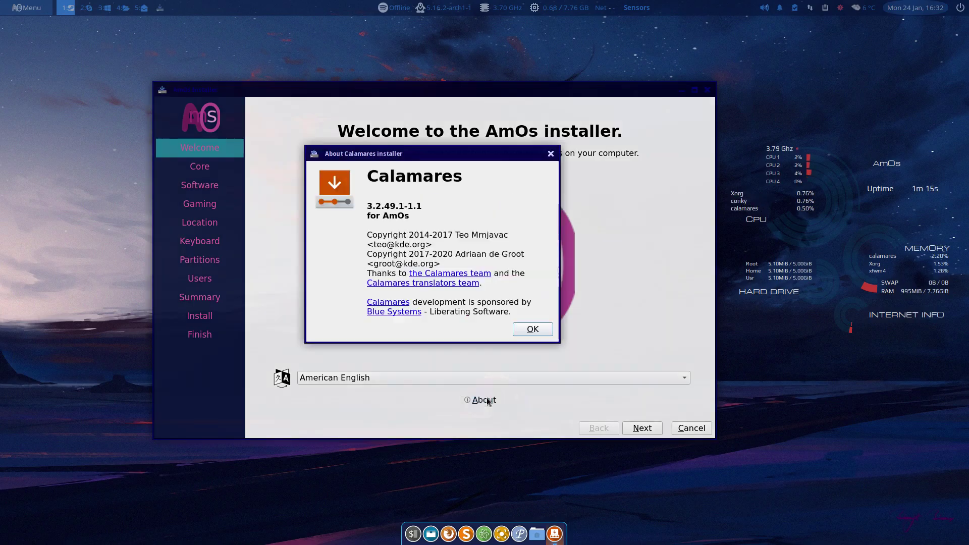
left_click(535, 333)
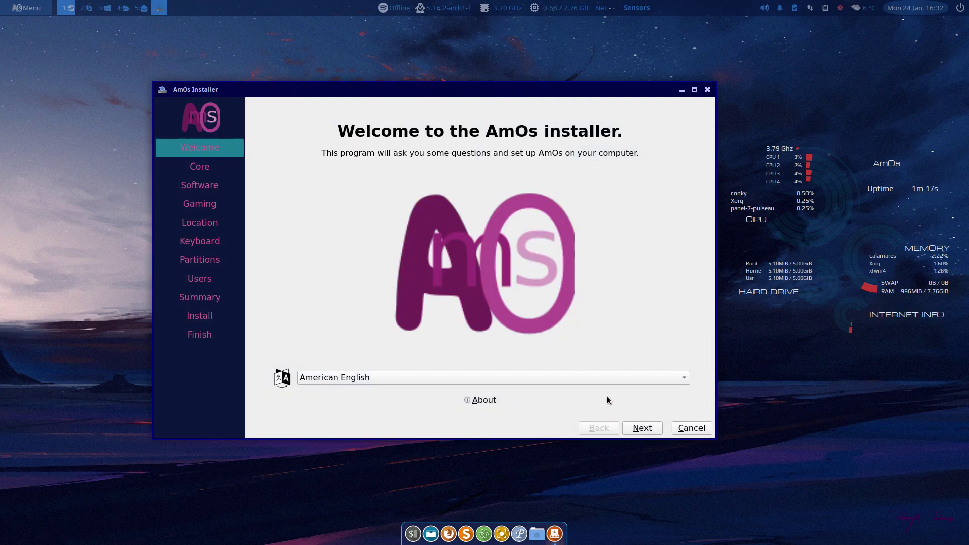
Advance to the Software page and expand the Theming category
left_click(642, 428)
left_click(645, 428)
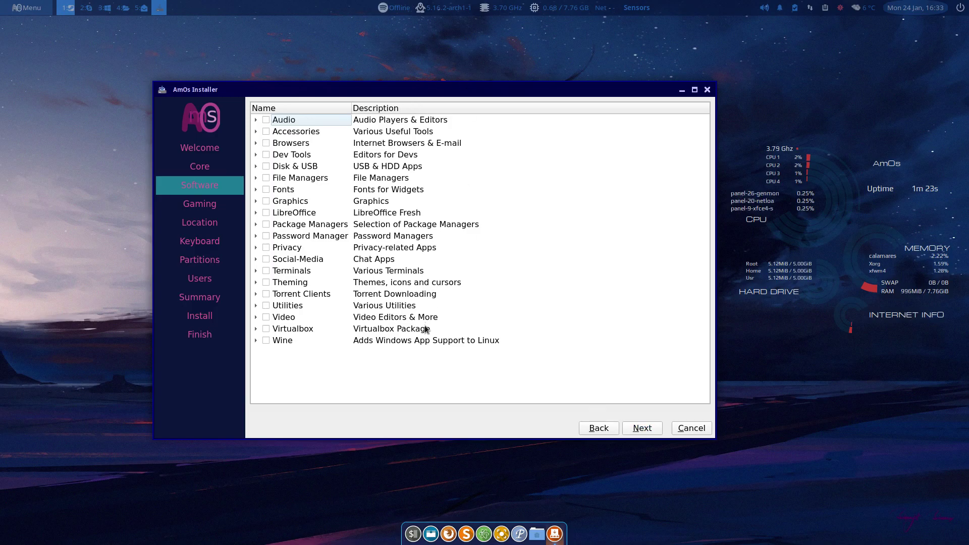
left_click(256, 270)
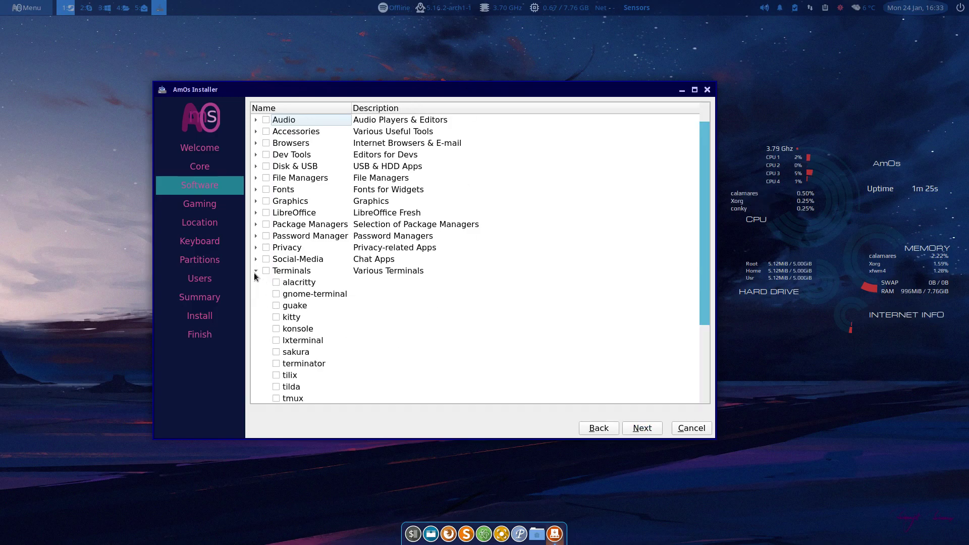
left_click(255, 270)
left_click(256, 285)
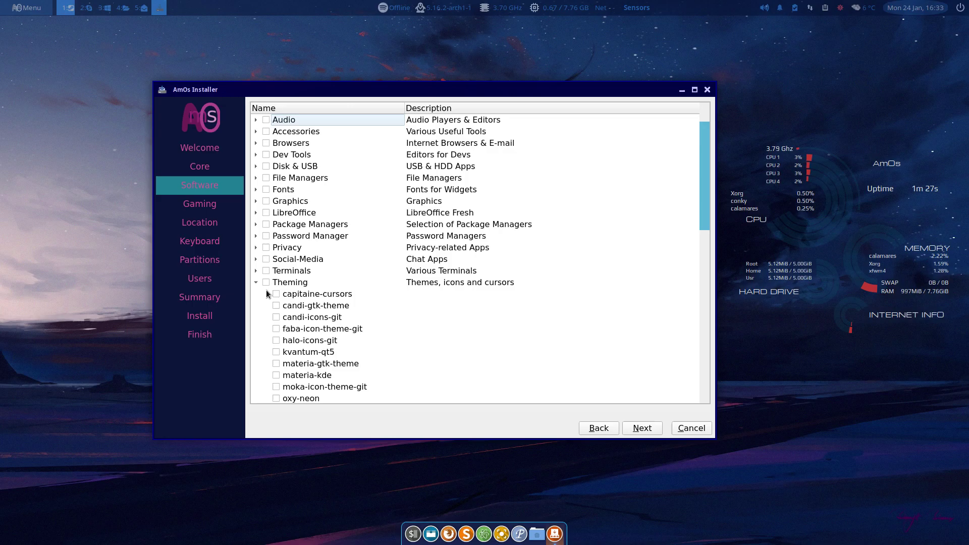
Leave capitaine-cursors and candi-gtk-theme unselected and continue past Gaming to Location
left_click(278, 294)
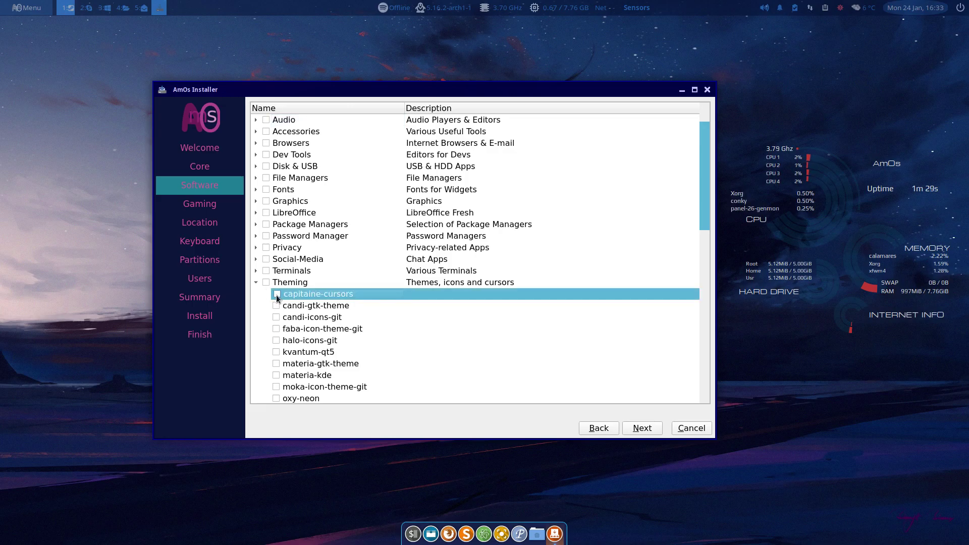
left_click(277, 295)
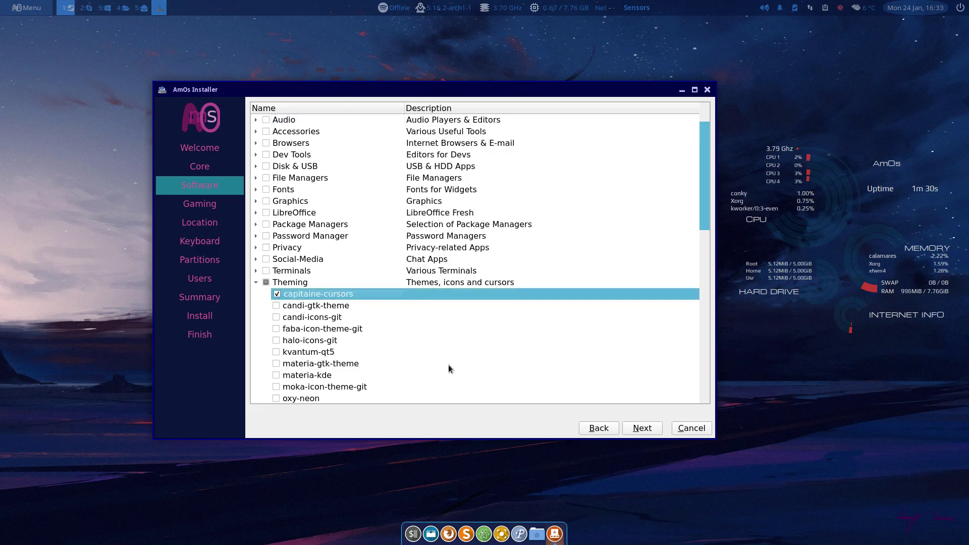
left_click(276, 306)
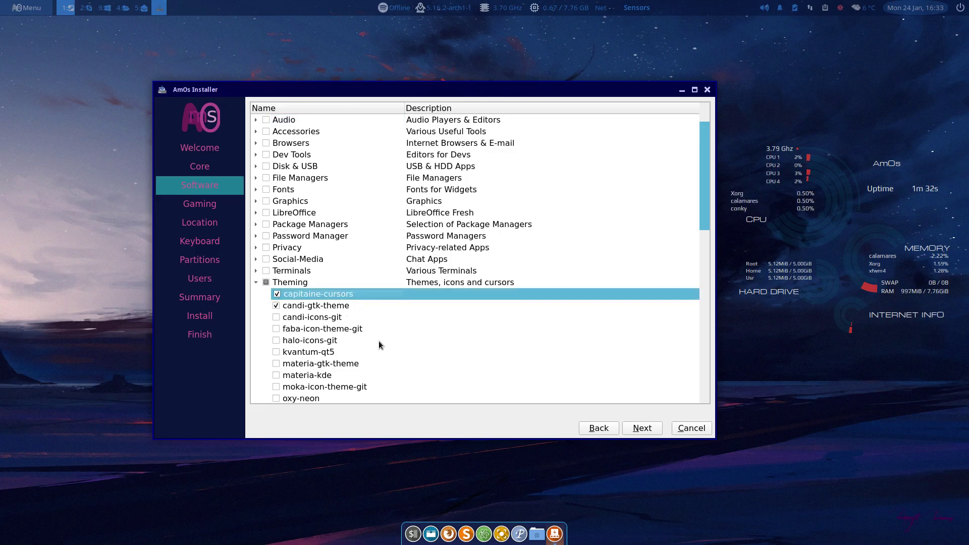
left_click(276, 306)
left_click(277, 294)
left_click(634, 427)
left_click(638, 426)
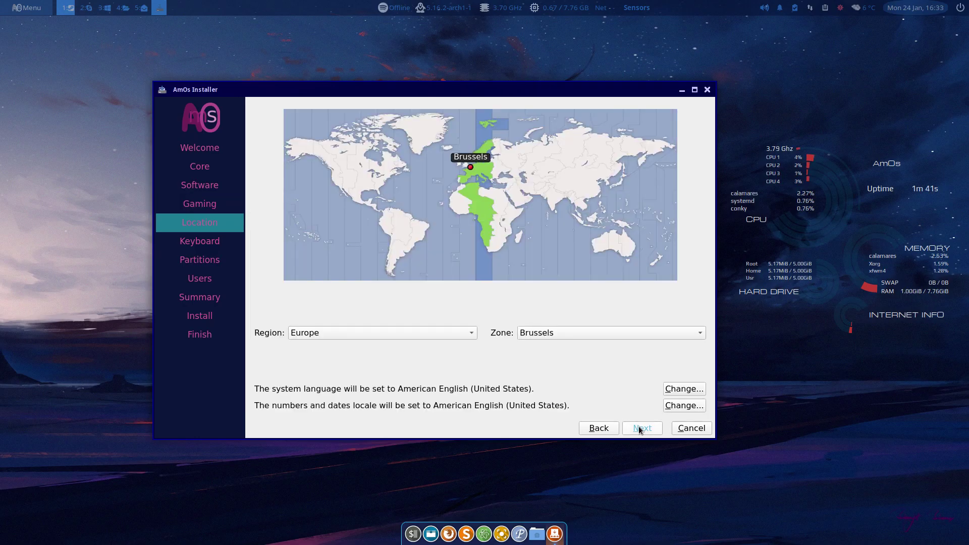
Choose the Belgian keyboard layout and the Erase disk partitioning option
left_click(638, 426)
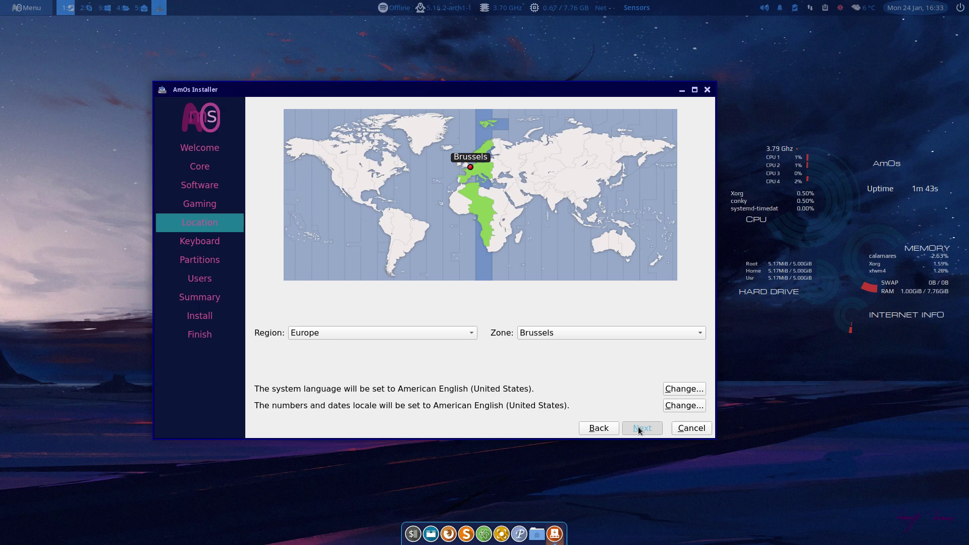
left_click_drag(313, 323, 282, 268)
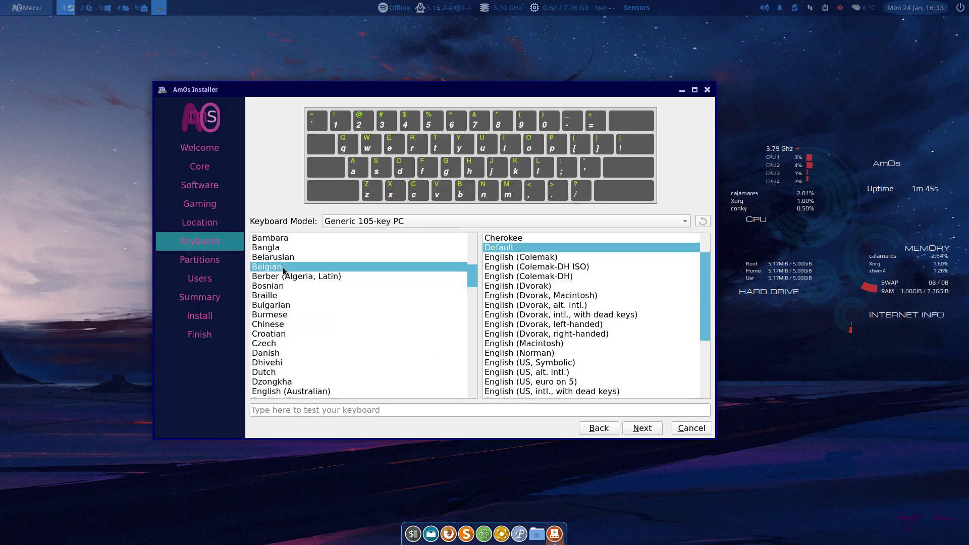
left_click(638, 427)
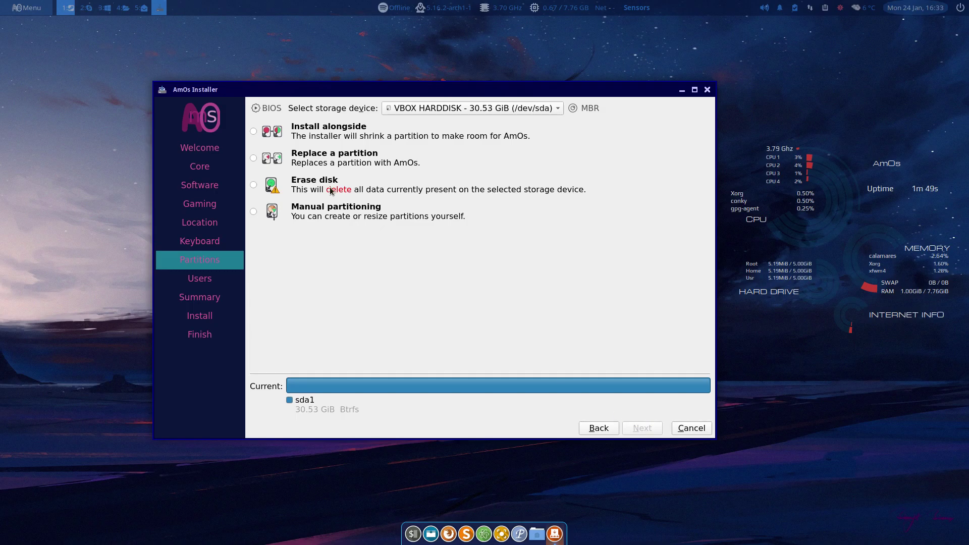
left_click(331, 191)
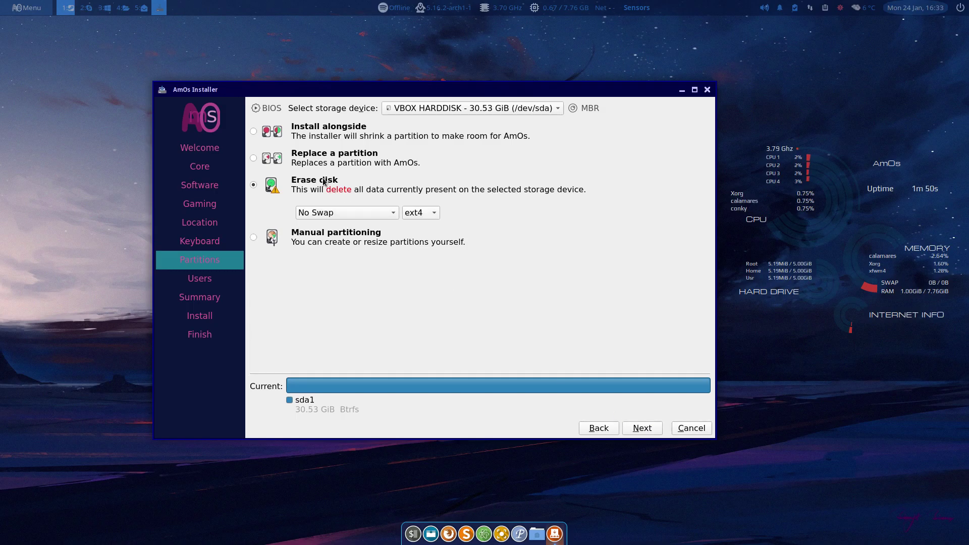
left_click(639, 429)
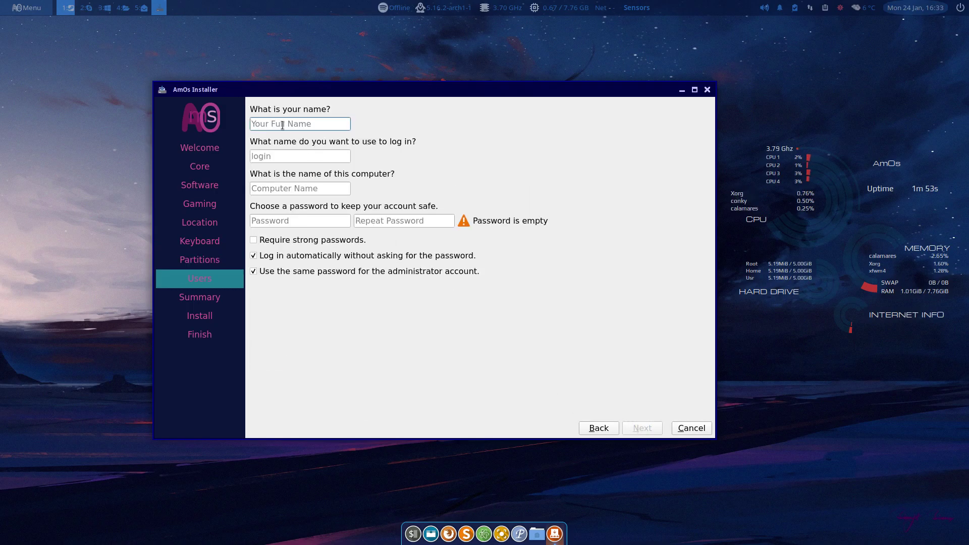
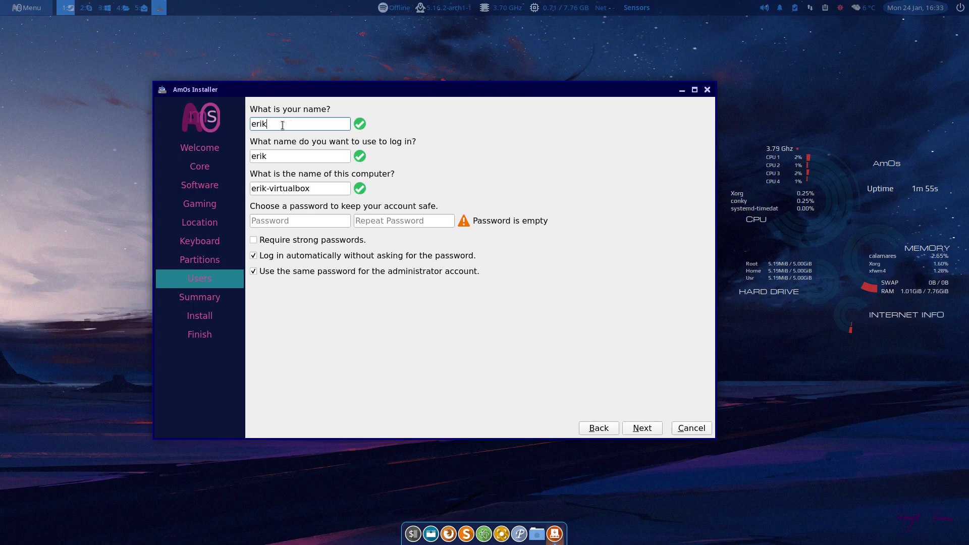
Enter the user name and password with confirmation, then continue to the Summary
key("Tab")
key("Tab")
key("Tab")
key("Tab")
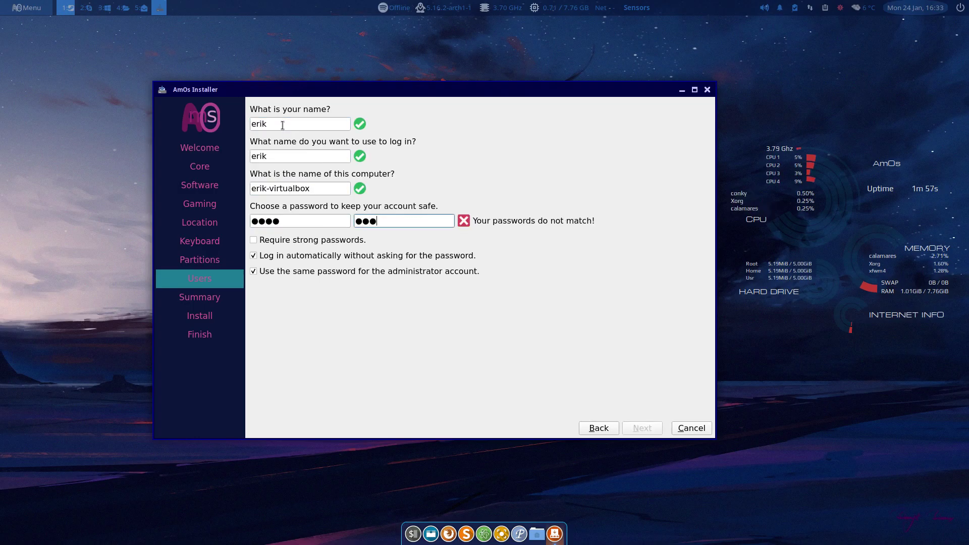
key("Tab")
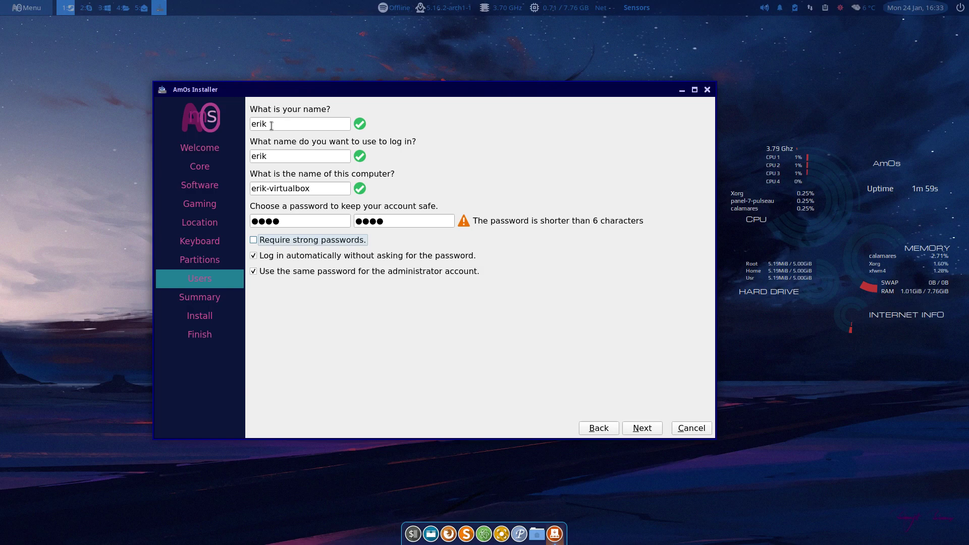
left_click(636, 425)
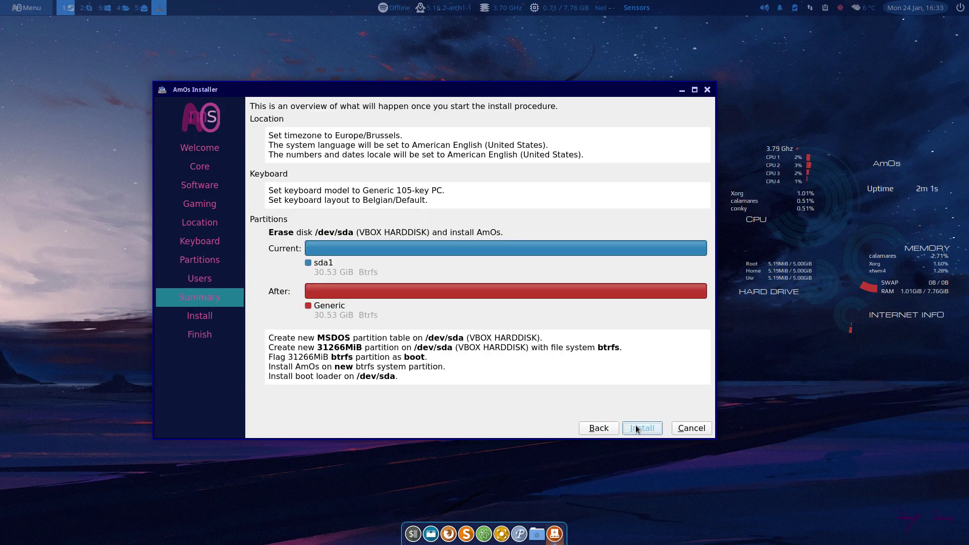
Confirm Install now to begin installing AmOs, moving the installer window right
left_click(641, 427)
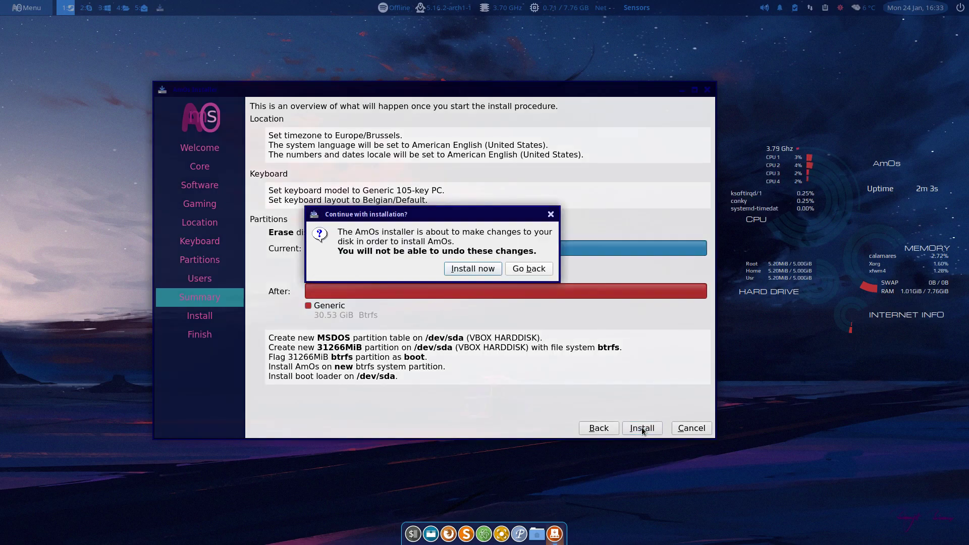
left_click(488, 268)
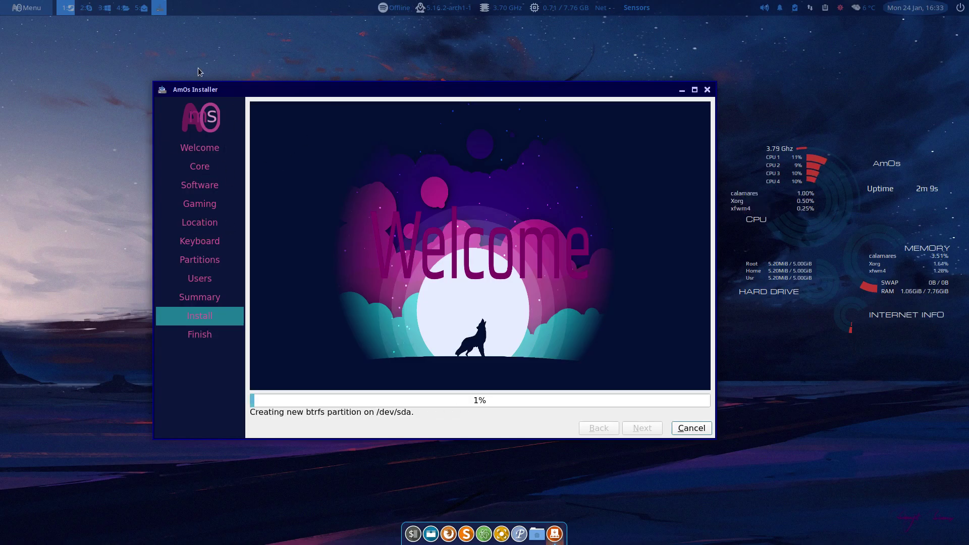
left_click_drag(259, 83, 327, 83)
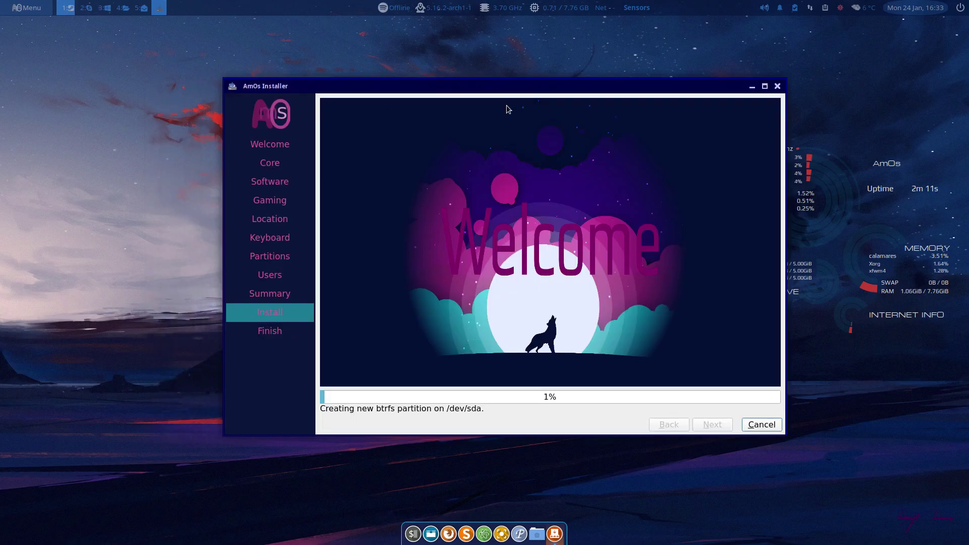
left_click(85, 291)
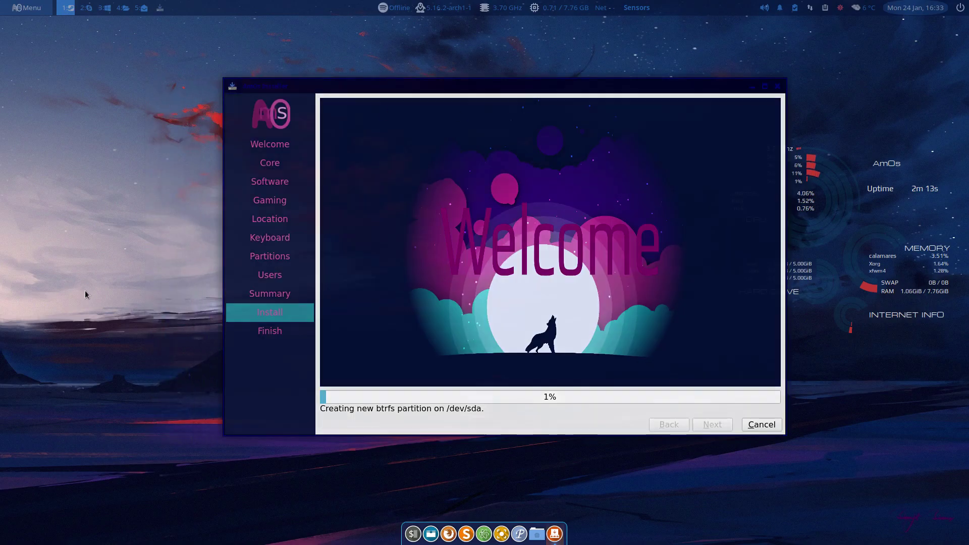
key("ctrl+alt+t")
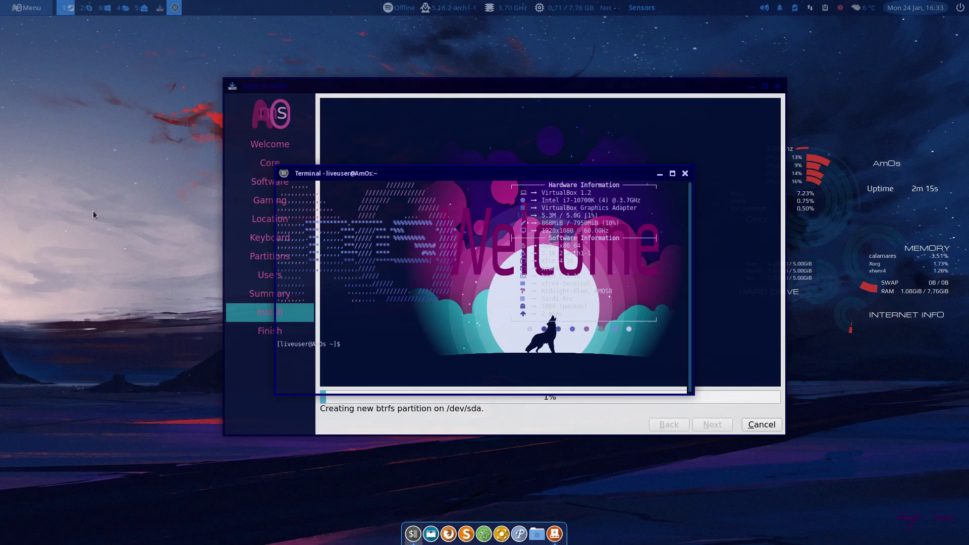
left_click_drag(400, 169, 173, 31)
left_click_drag(493, 85, 719, 158)
left_click(312, 45)
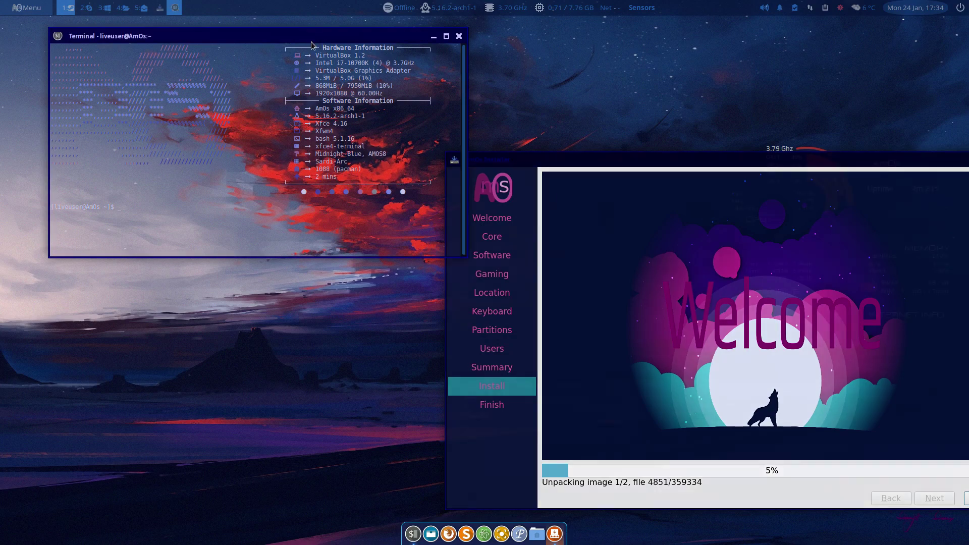
mouse_move(311, 44)
left_mouse_down()
mouse_move(288, 108)
mouse_move(306, 101)
mouse_move(298, 33)
left_mouse_up()
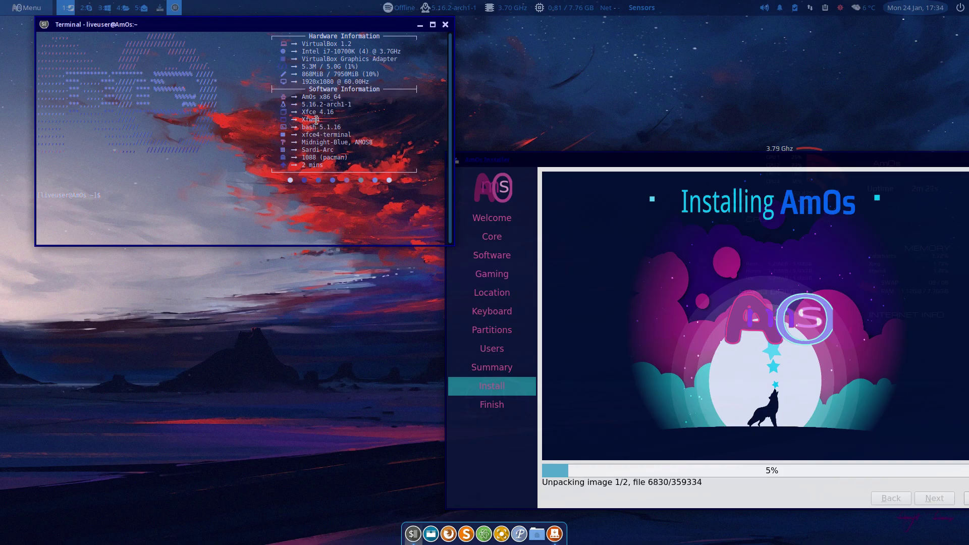
mouse_move(304, 110)
left_mouse_down()
mouse_move(334, 109)
mouse_move(309, 118)
mouse_move(318, 116)
left_mouse_up()
double_click(312, 126)
left_click_drag(303, 141, 348, 141)
left_click(360, 136)
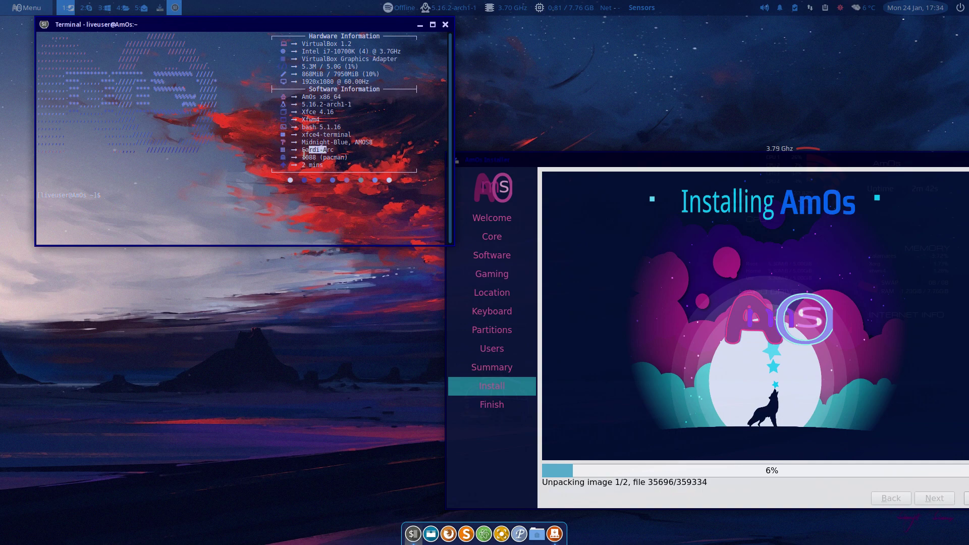
left_click_drag(304, 157, 324, 157)
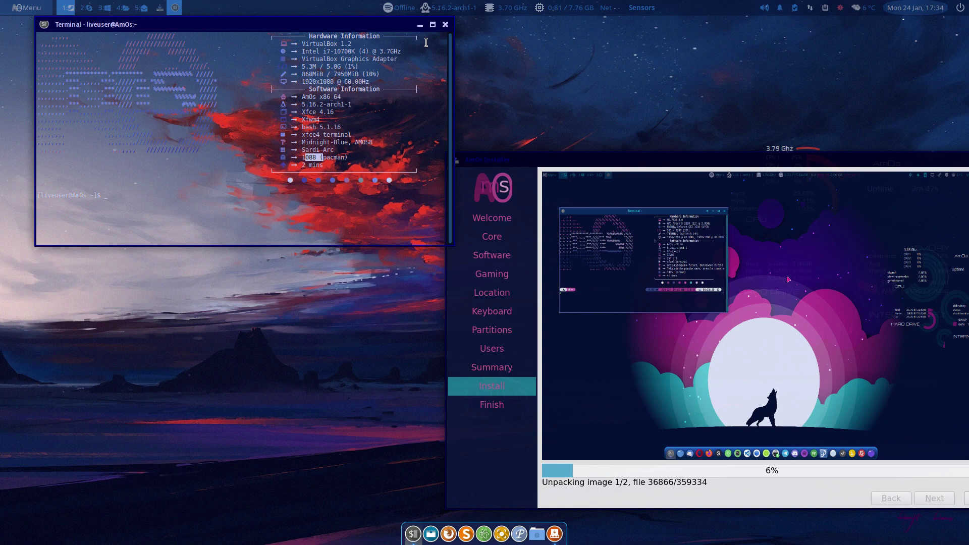
left_click_drag(214, 96, 353, 42)
left_click(404, 41)
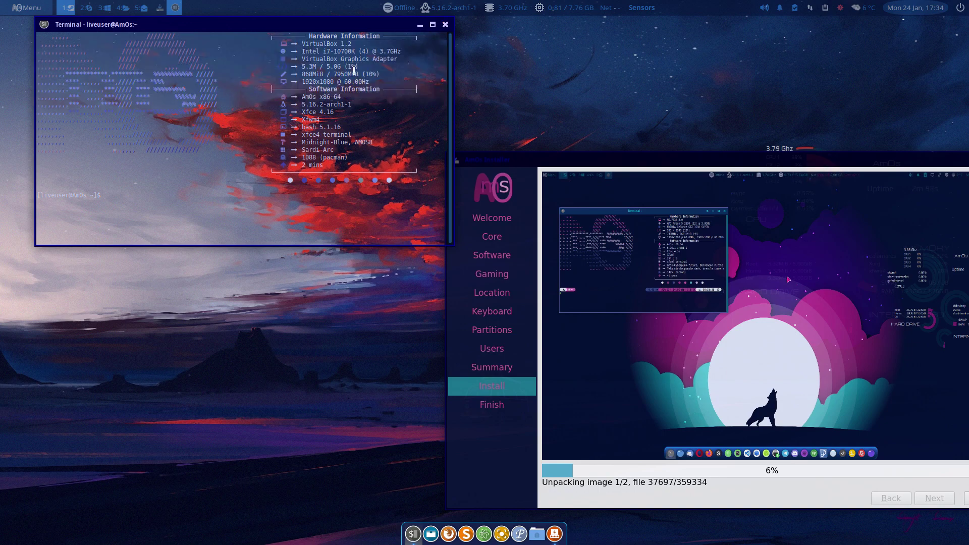
left_click(445, 25)
Drag the installing AmOs Installer window up and to the left
left_click_drag(654, 160, 291, 57)
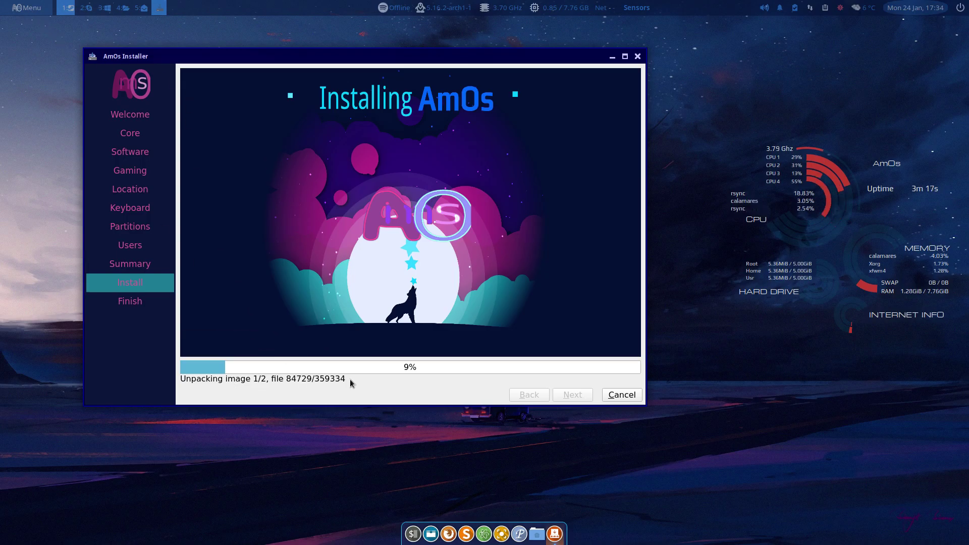
Browse Thunar to /tmp/calamares-root-bu0_l05l and open git.sh in the text editor
left_click(537, 533)
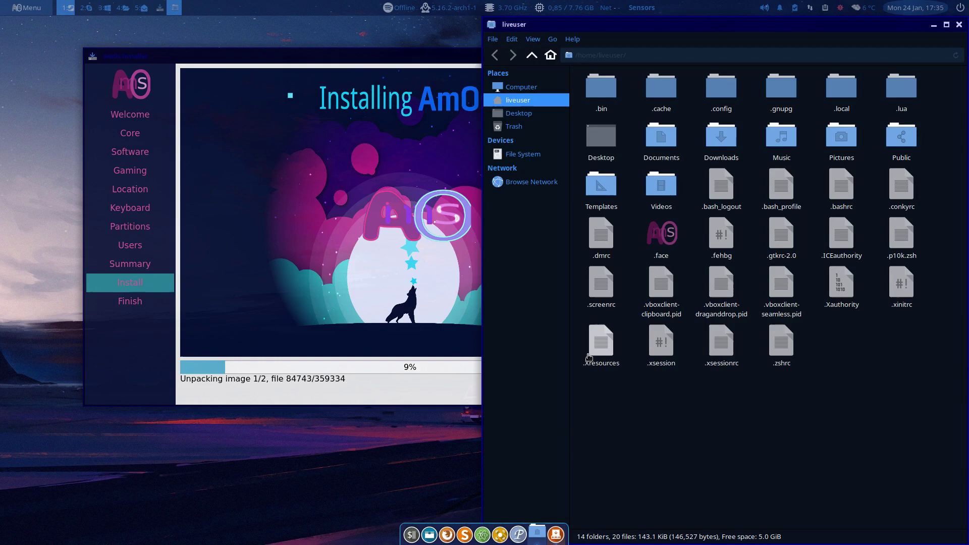
left_click(525, 153)
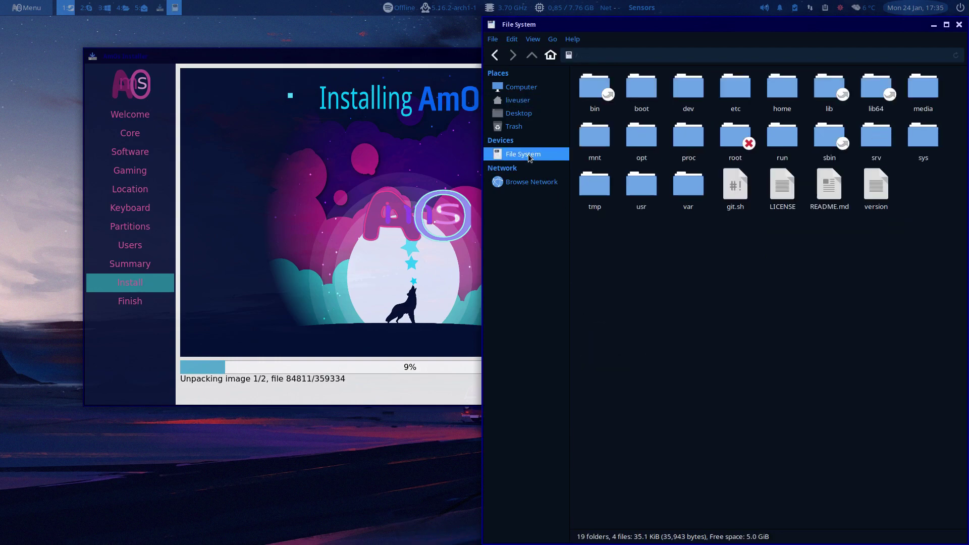
double_click(599, 194)
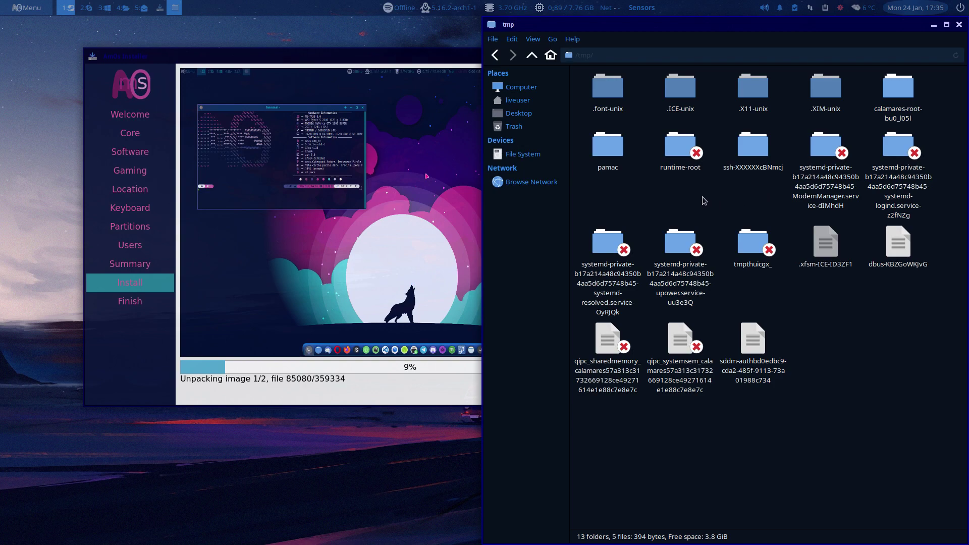
left_click(898, 91)
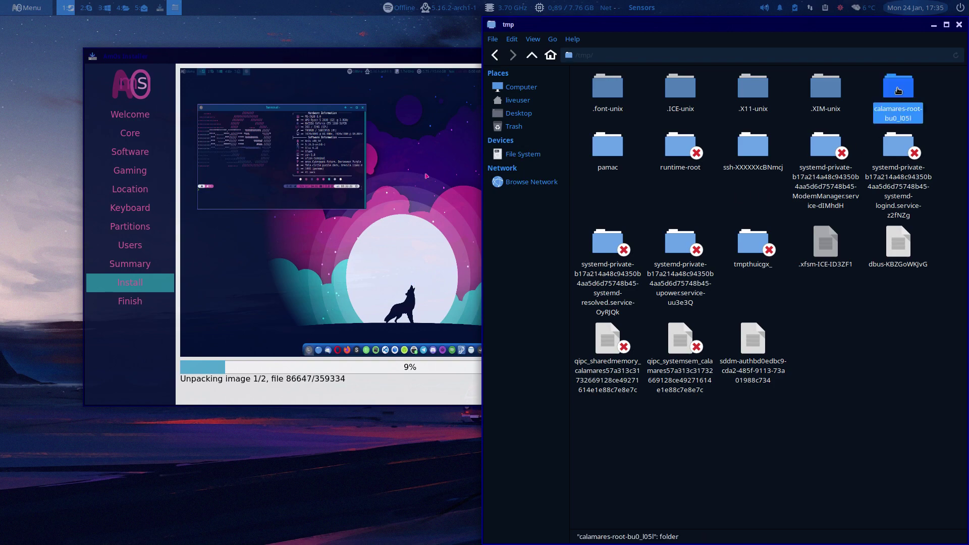
double_click(898, 91)
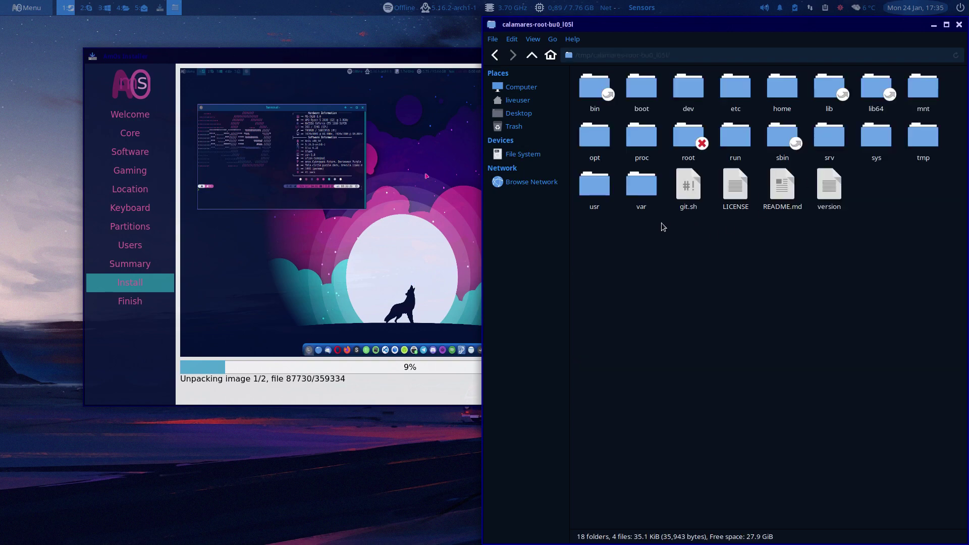
left_click_drag(603, 247, 807, 240)
double_click(688, 186)
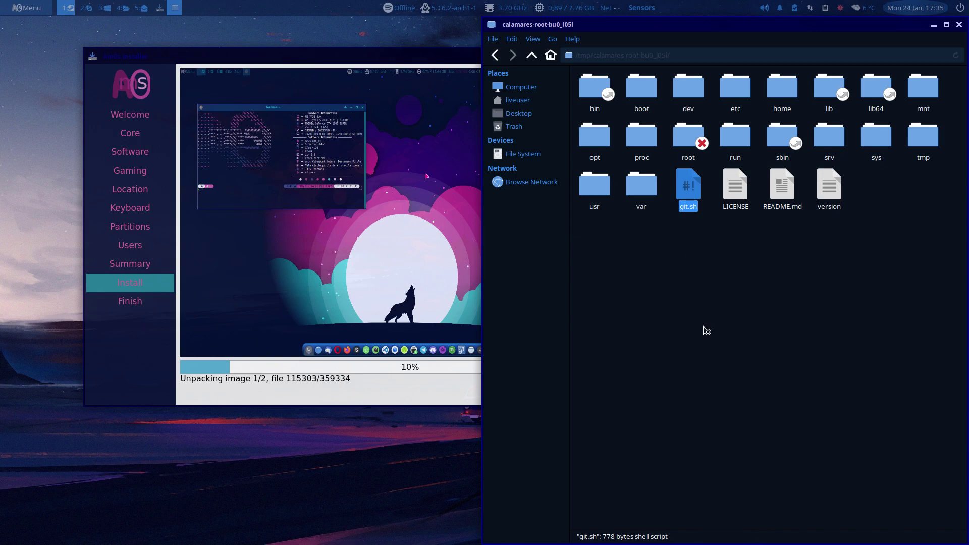
Scroll through git.sh in Sublime Text and close the editor
scroll(300, 361, "down", 5)
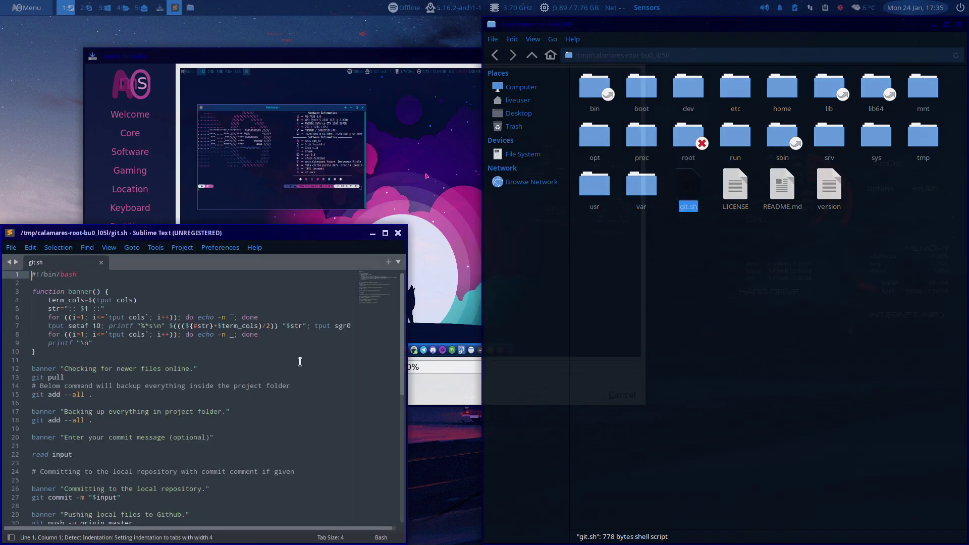
left_click(397, 234)
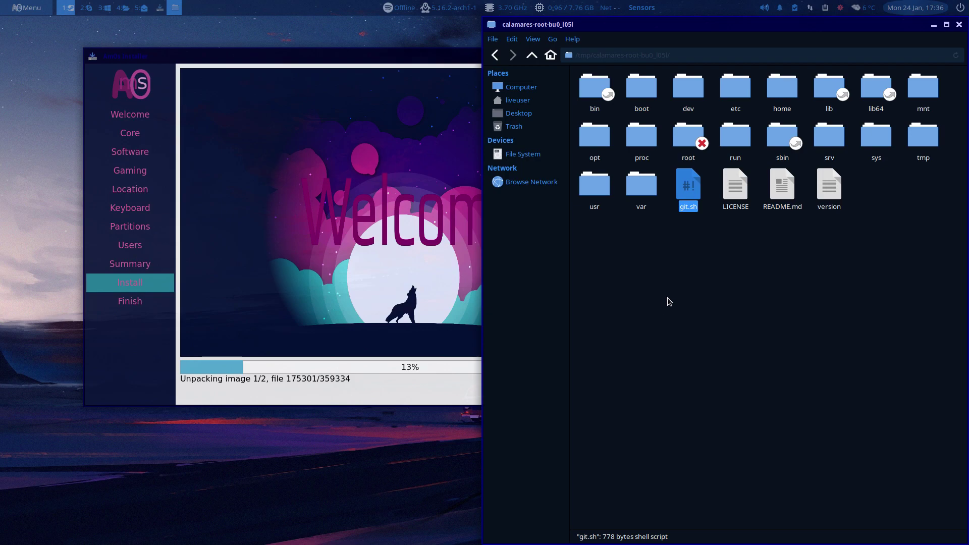
Open README.md in the text editor to read it, then close it
left_click(704, 291)
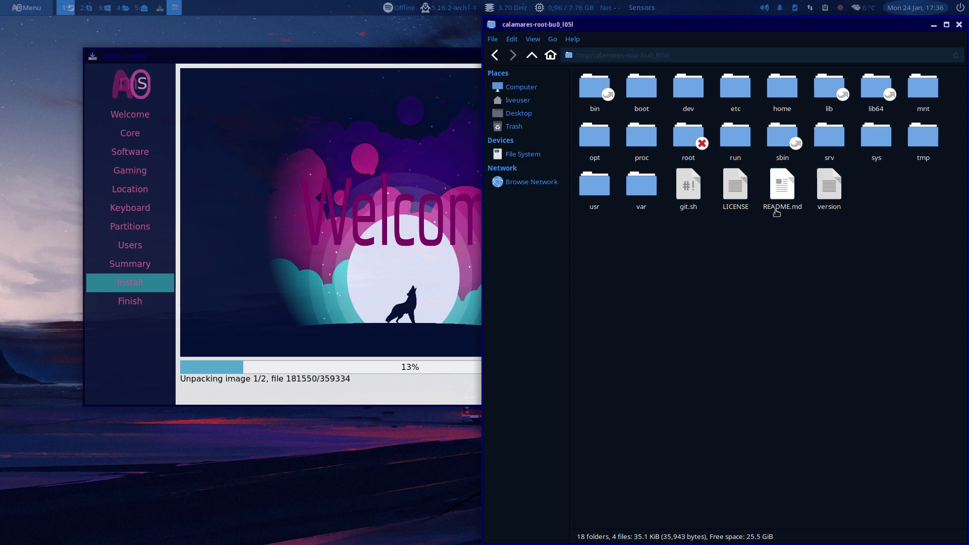
left_click(783, 189)
double_click(782, 189)
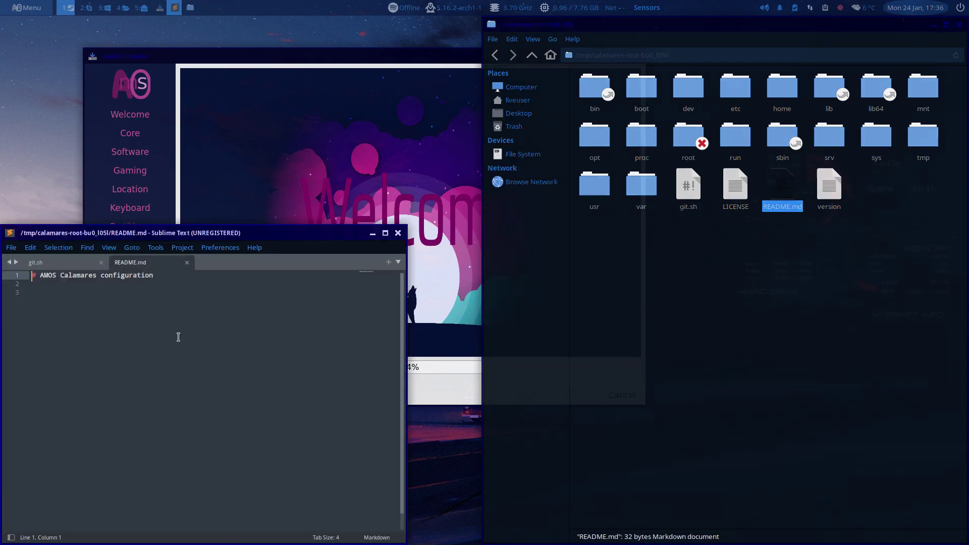
left_click(398, 233)
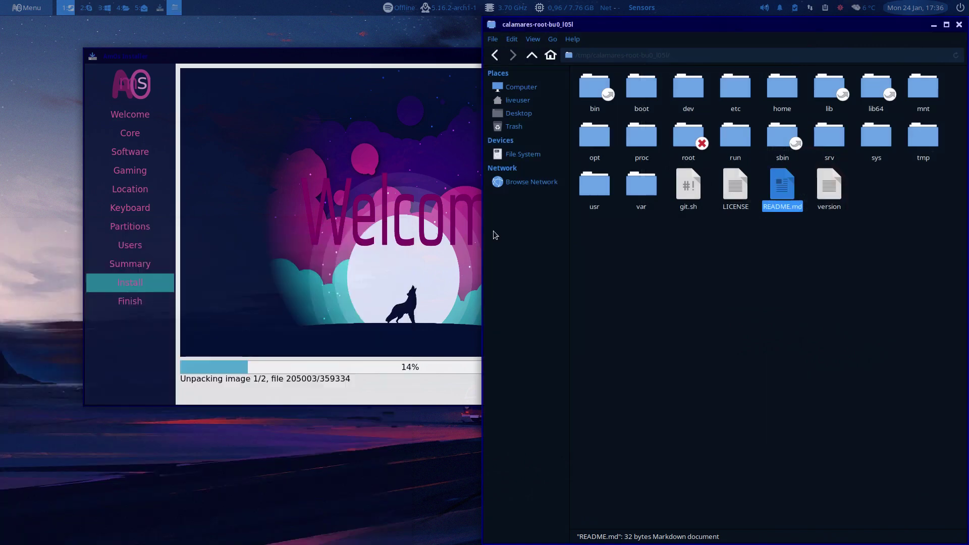
Browse etc, calamares, branding and amos, after briefly checking the modules folder
double_click(738, 89)
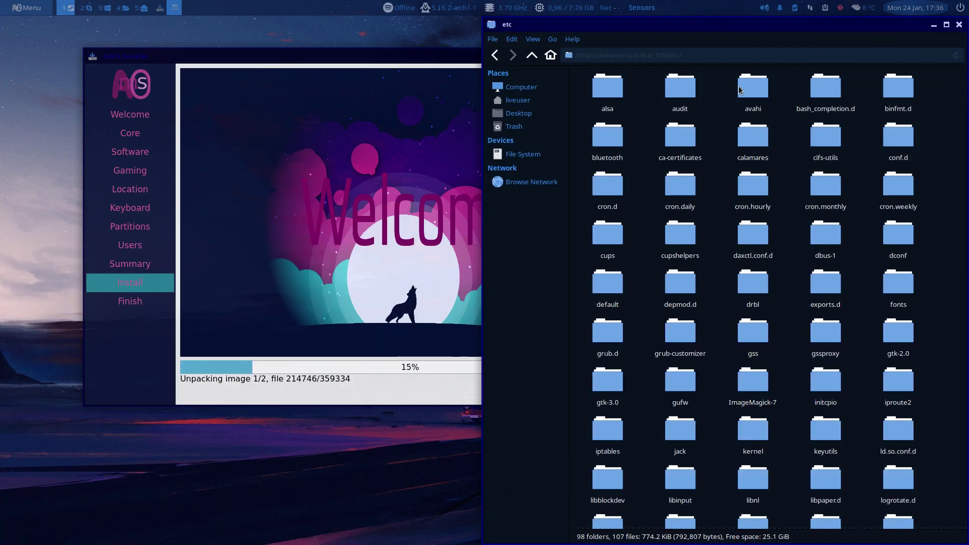
double_click(753, 135)
left_click(694, 86)
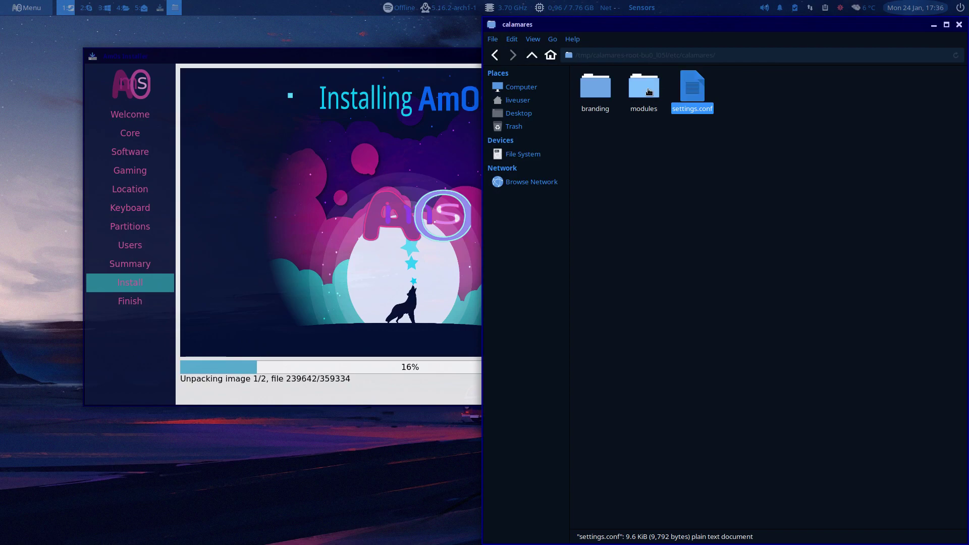
double_click(648, 91)
left_click(531, 55)
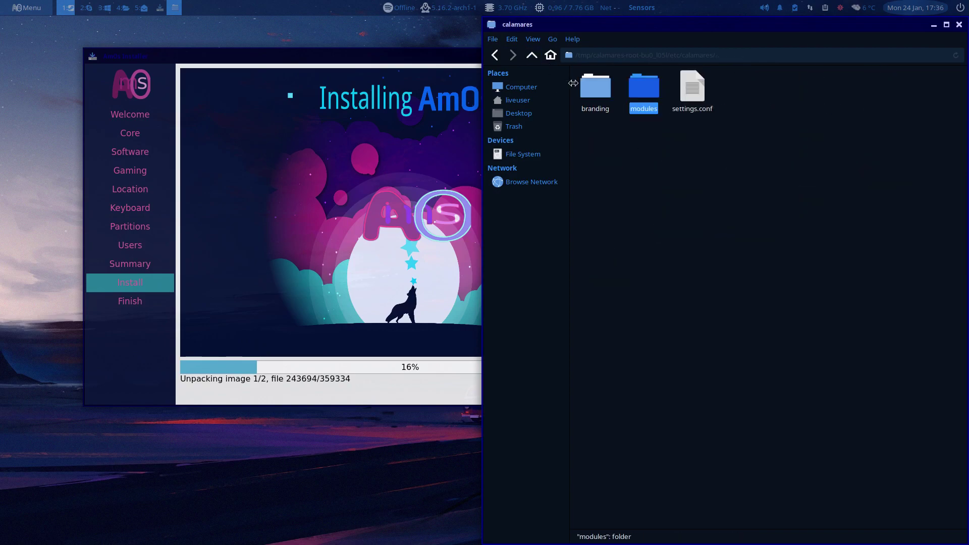
double_click(585, 86)
double_click(590, 86)
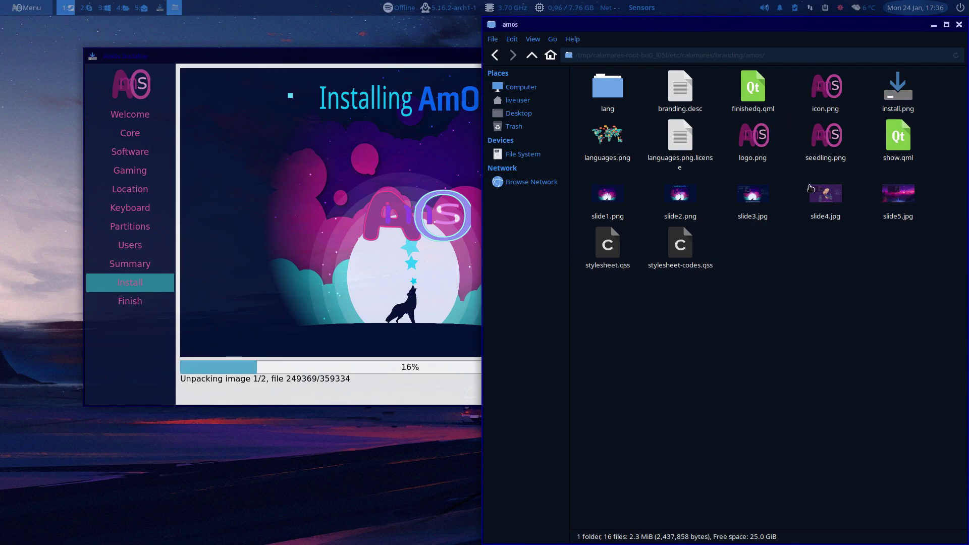
View slide4.jpg at 1920 x 1080 in nomacs, close it, and go up to branding
left_click(322, 142)
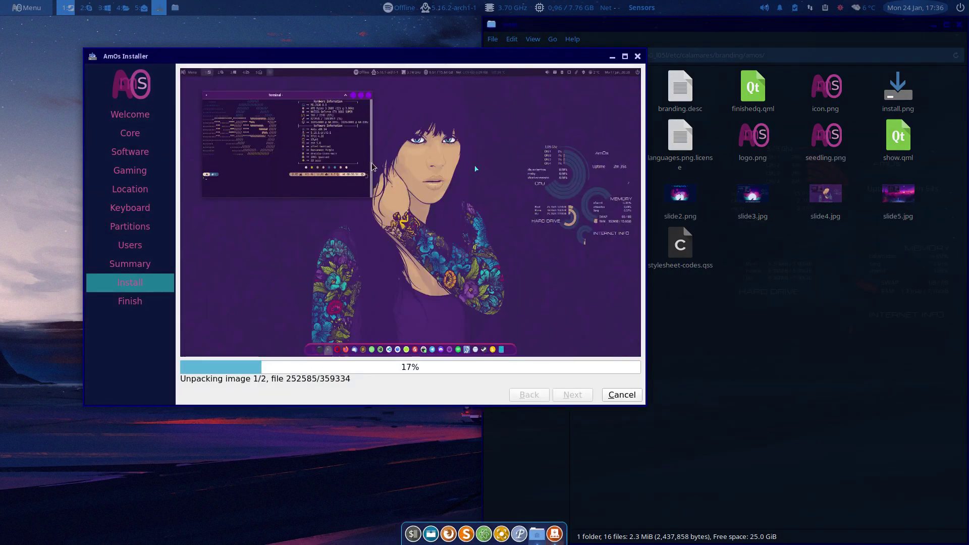
left_click(725, 282)
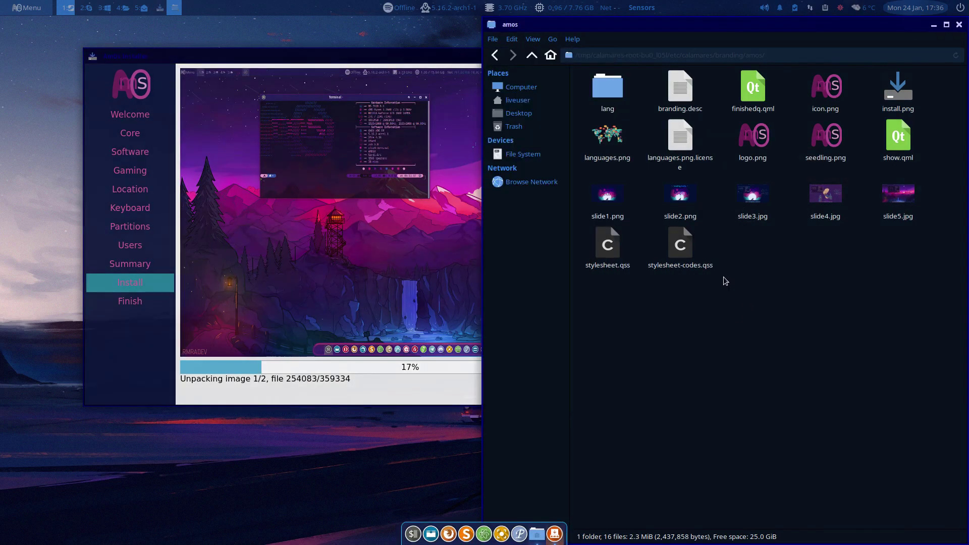
left_click(829, 197)
key("Return")
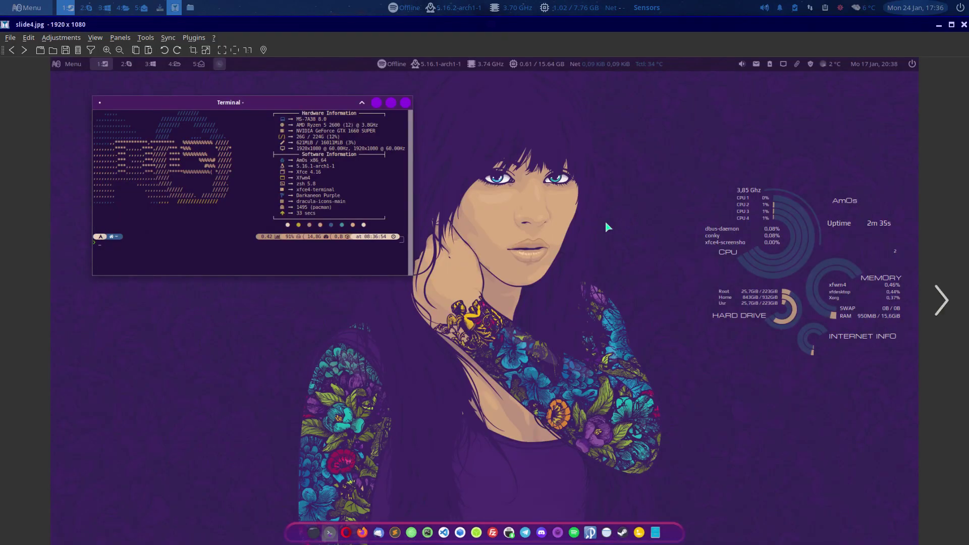
left_click(964, 26)
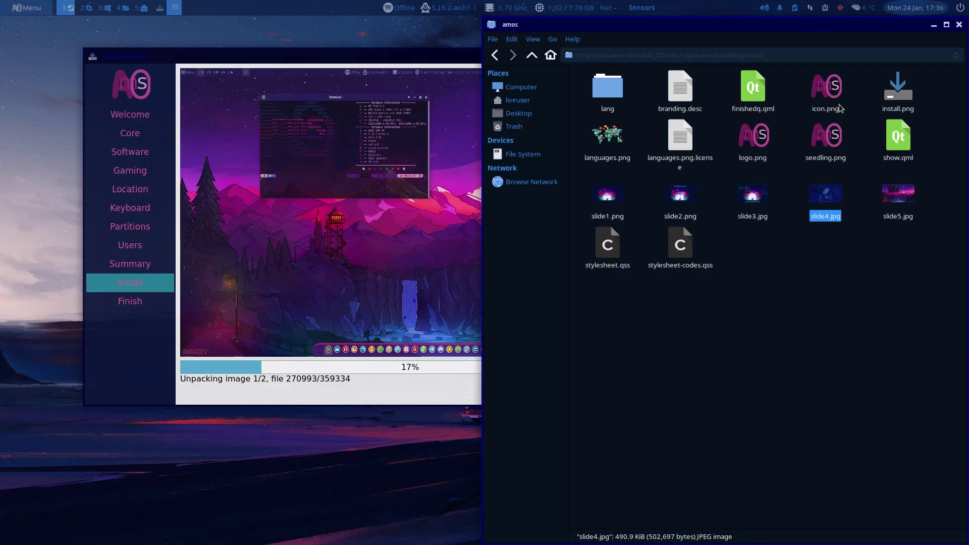
left_click(532, 59)
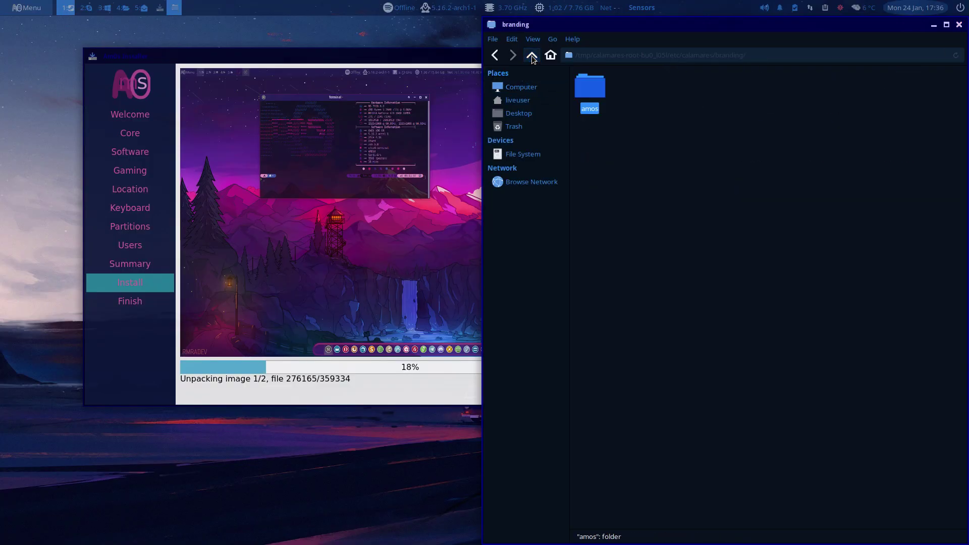
left_click(326, 477)
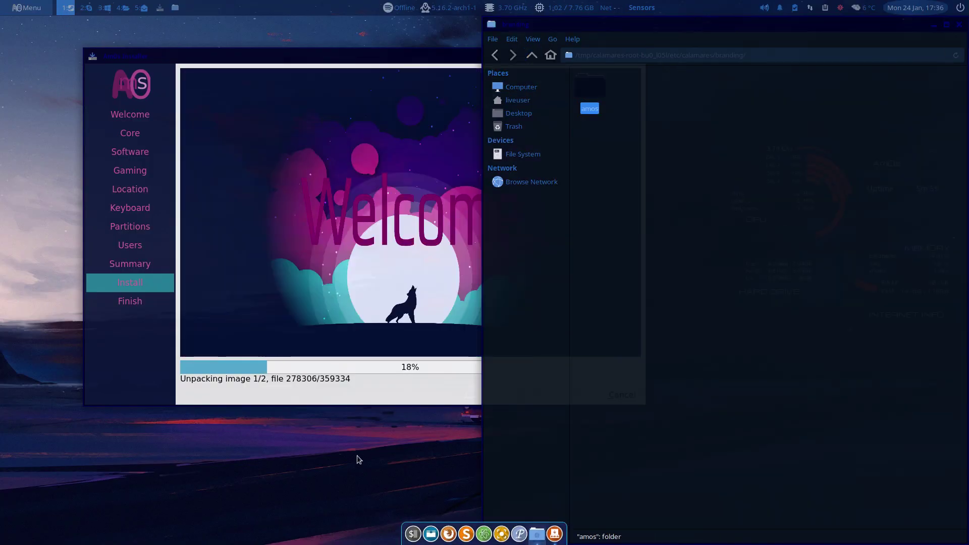
Close Thunar, launch Firefox from the dock and load arcolinux.info
left_click(958, 26)
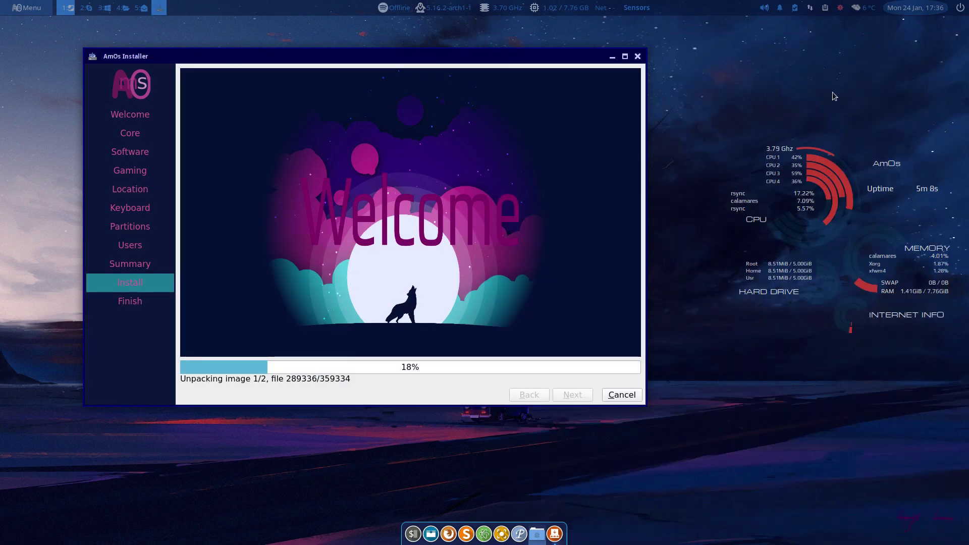
left_click(452, 536)
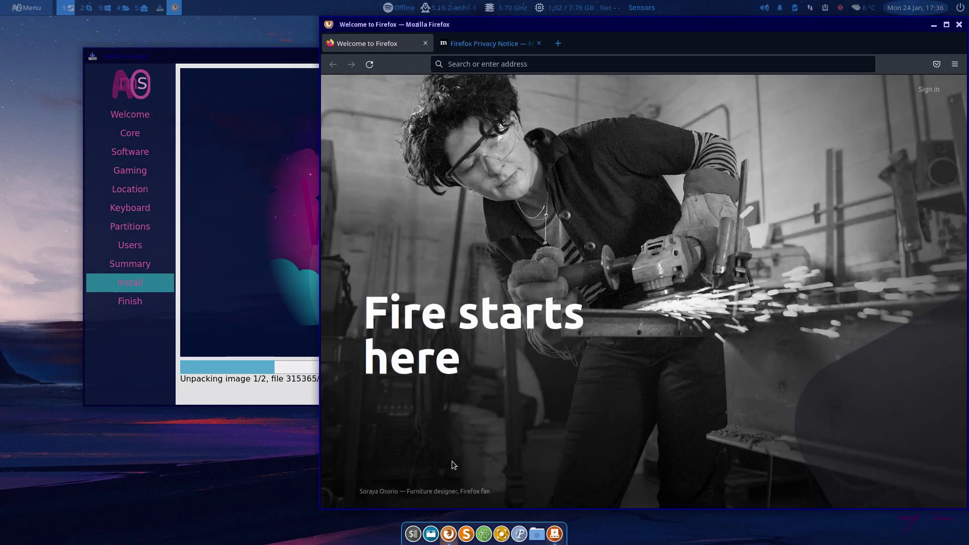
left_click(472, 62)
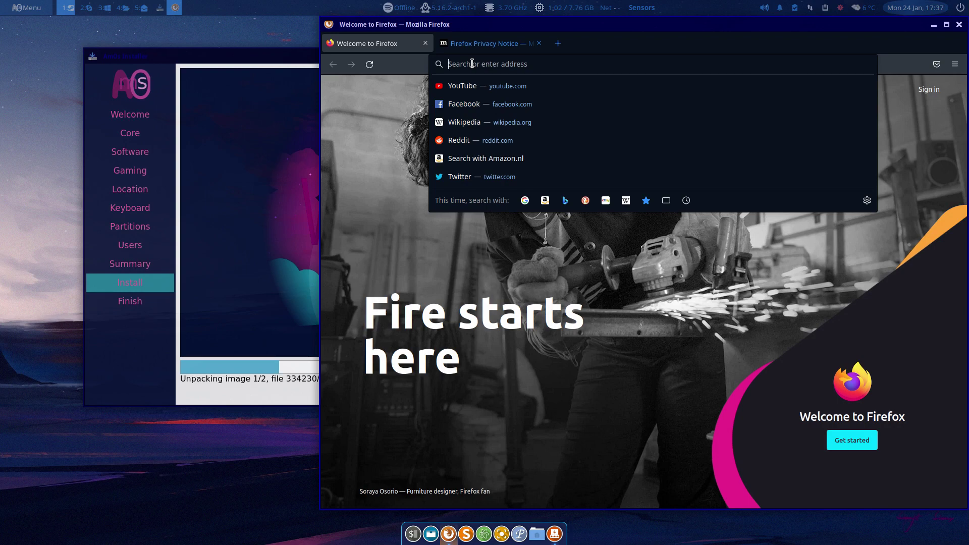
type("a")
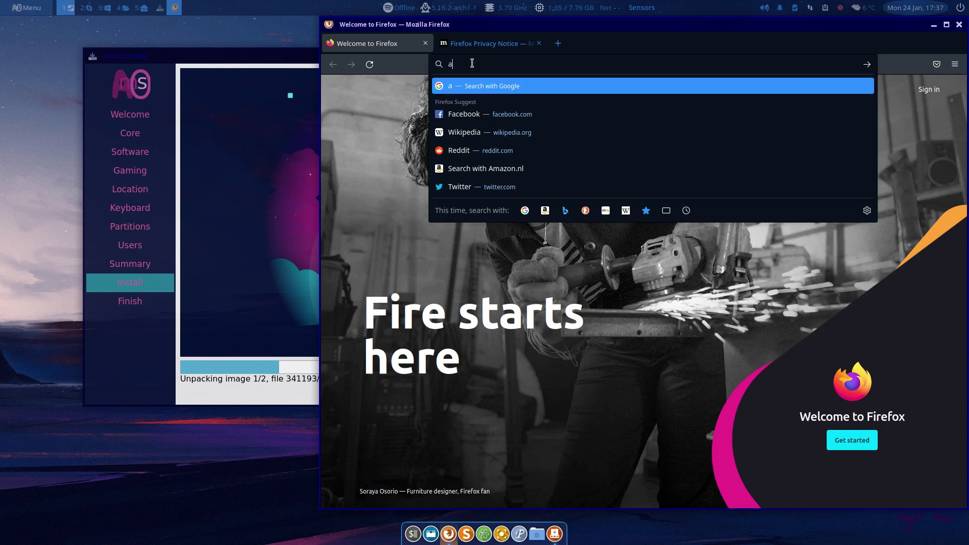
type("rcolinux")
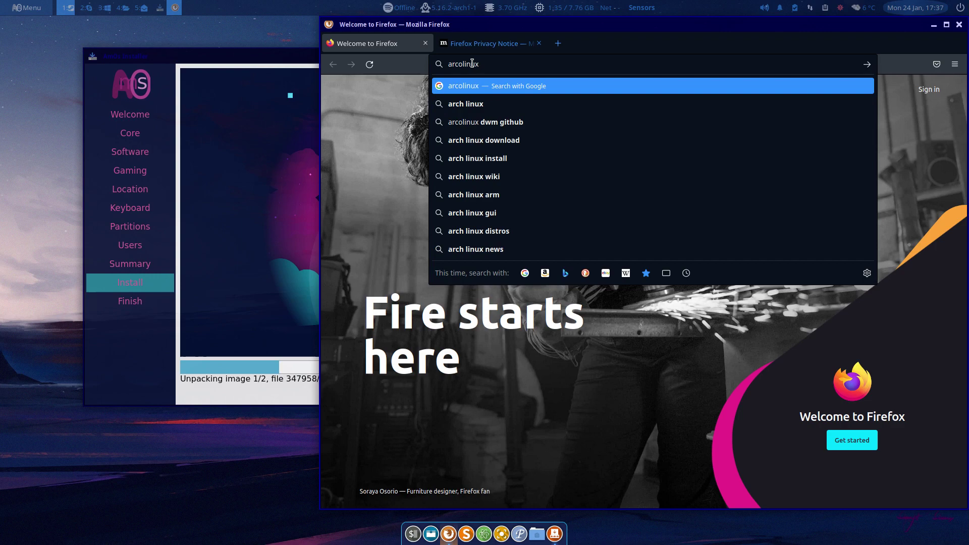
type("d")
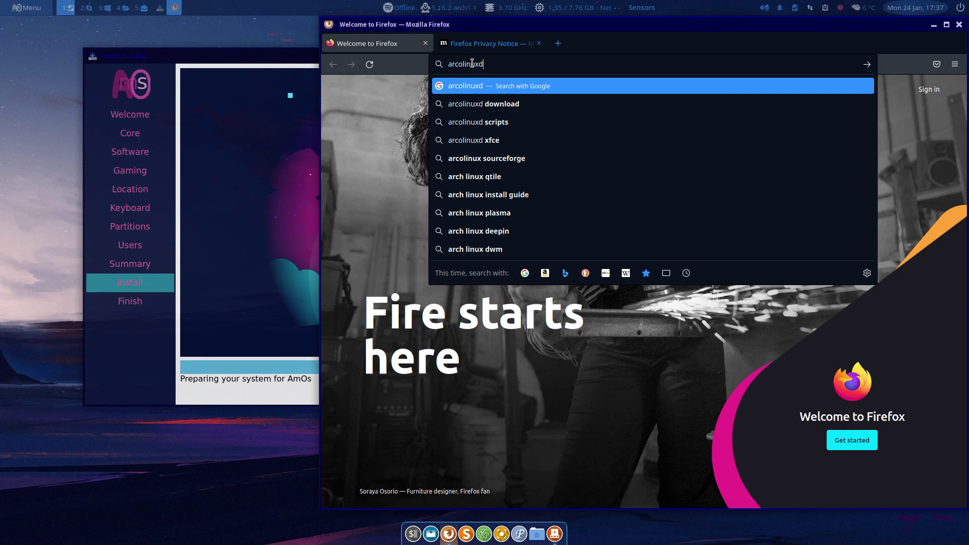
key("BackSpace")
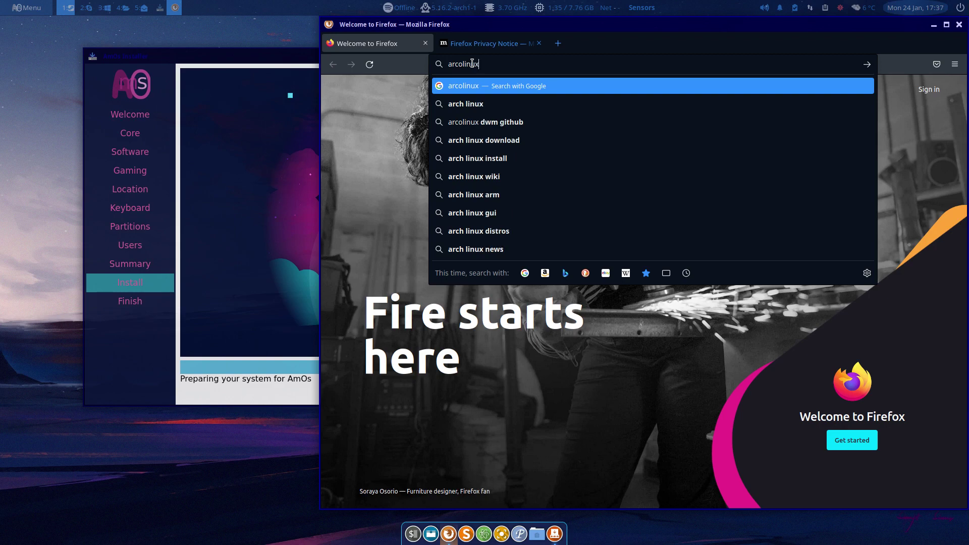
type(".info")
key("Return")
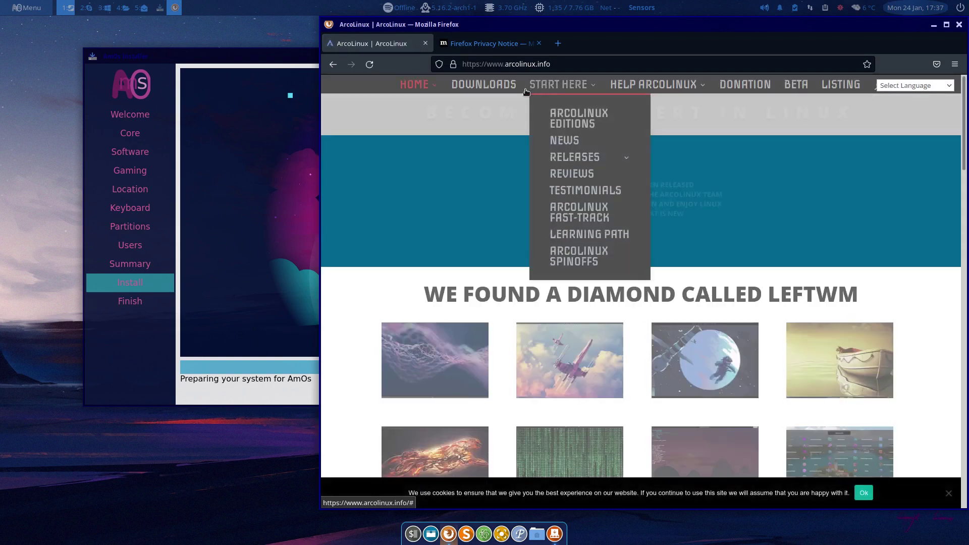
Open the Learning Path page from the Start Here menu and maximize Firefox
mouse_move(546, 85)
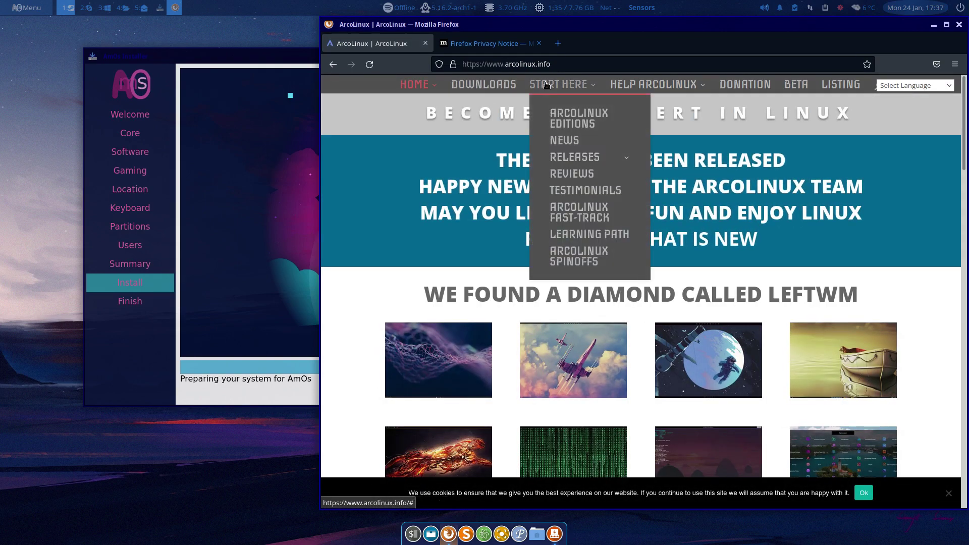
left_click(587, 232)
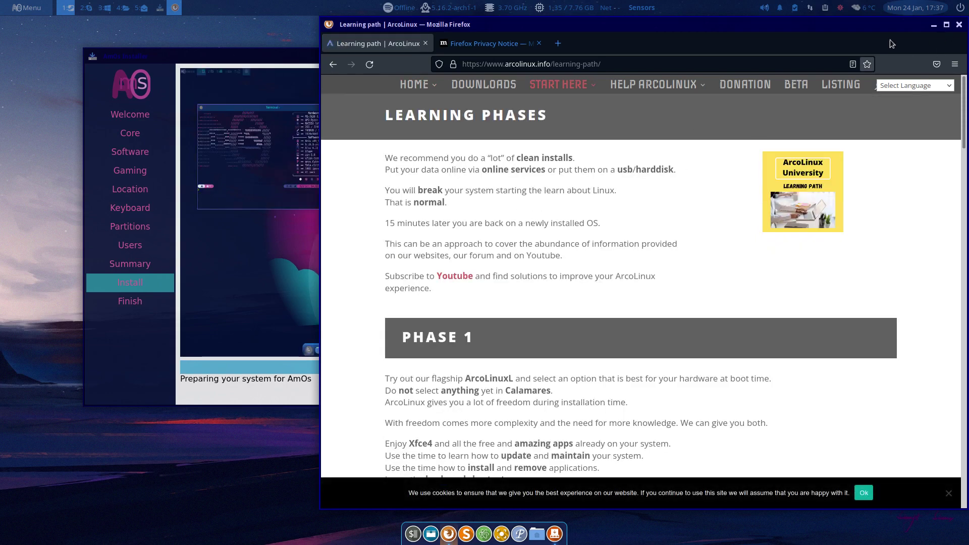
left_click(947, 24)
Read through the phases to Phase 8, highlighting PHASE 6 and Arch Linux, then close the Privacy Notice tab
scroll(220, 127, "down", 4)
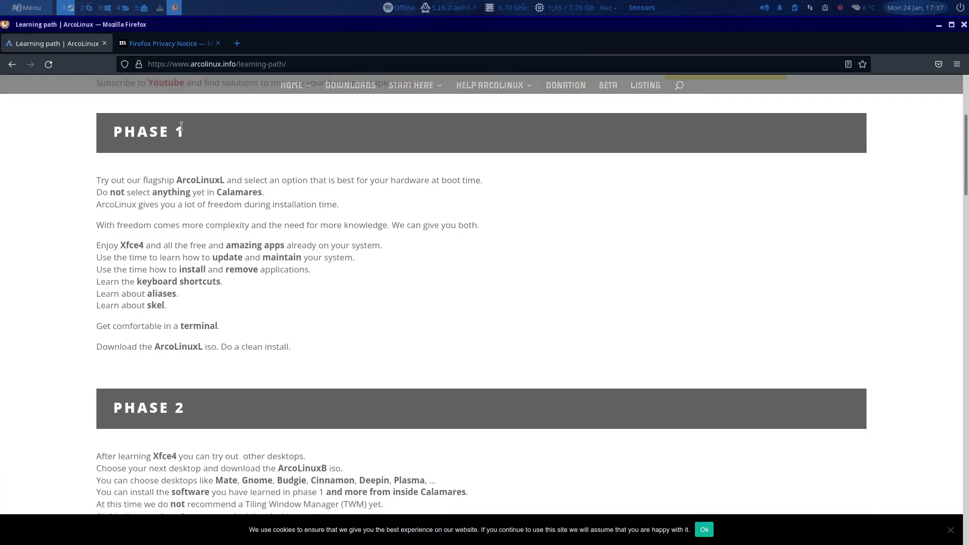
scroll(185, 276, "down", 3)
scroll(180, 268, "down", 3)
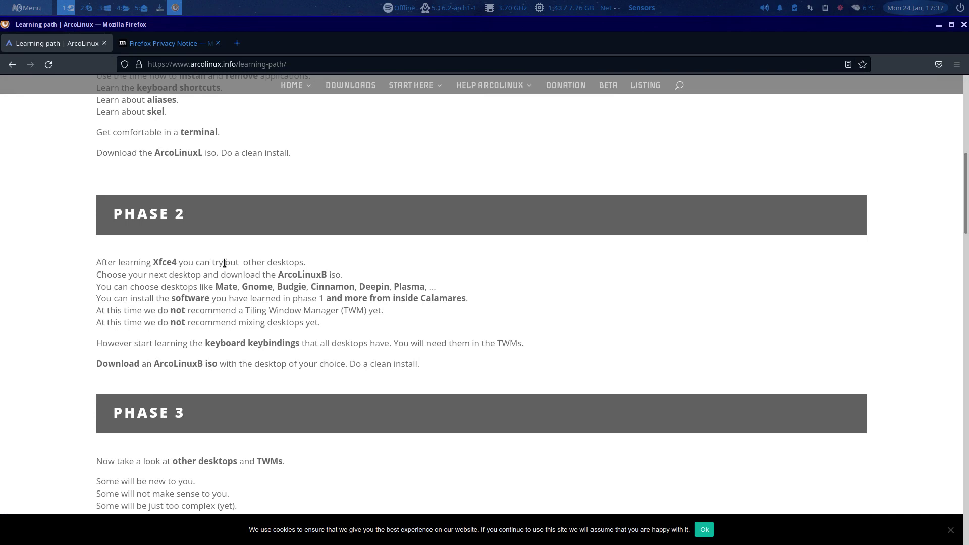
scroll(224, 262, "up", 5)
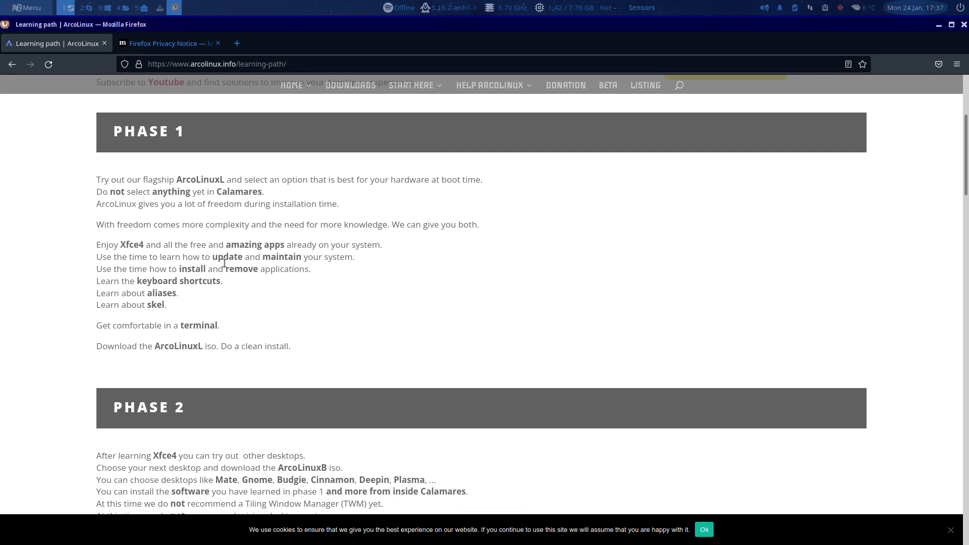
scroll(224, 262, "down", 20)
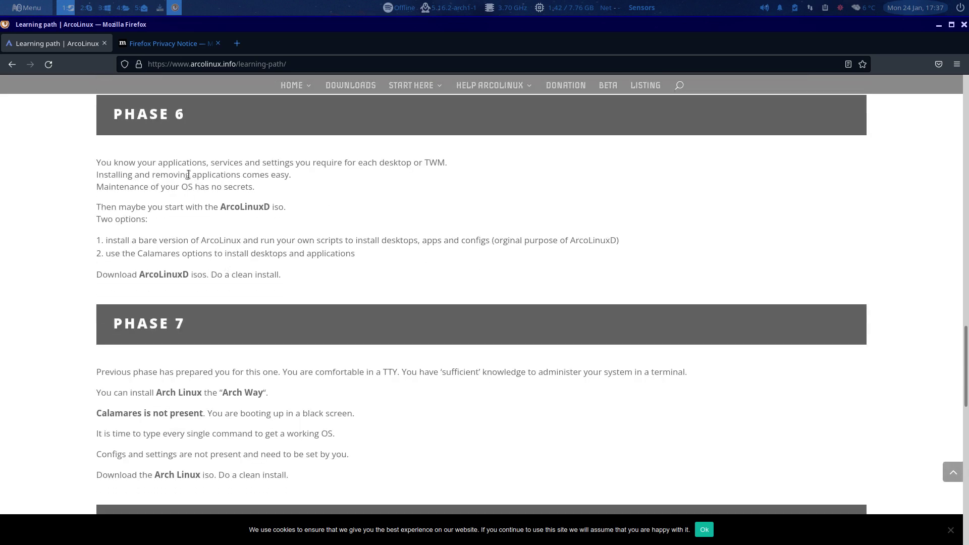
left_click_drag(113, 113, 200, 119)
left_click_drag(156, 393, 209, 398)
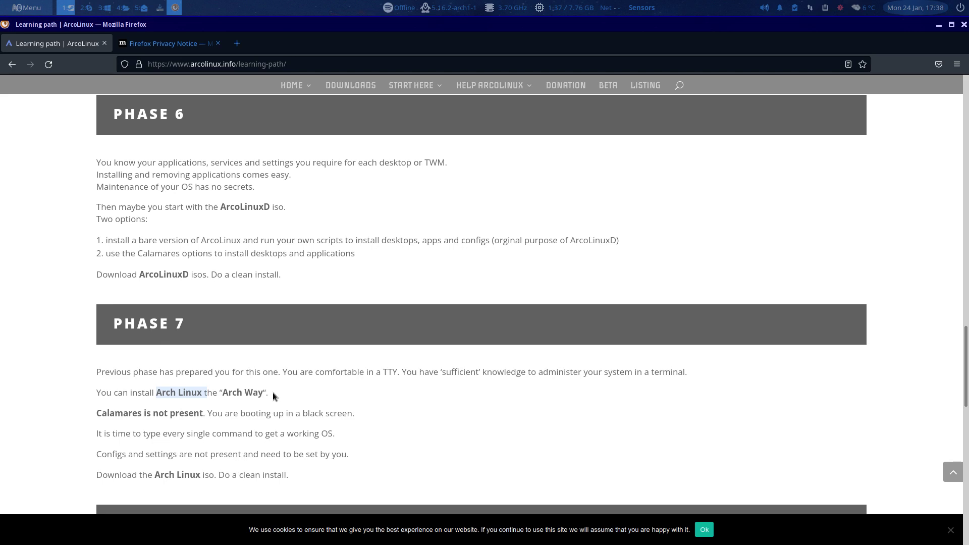
scroll(273, 392, "down", 10)
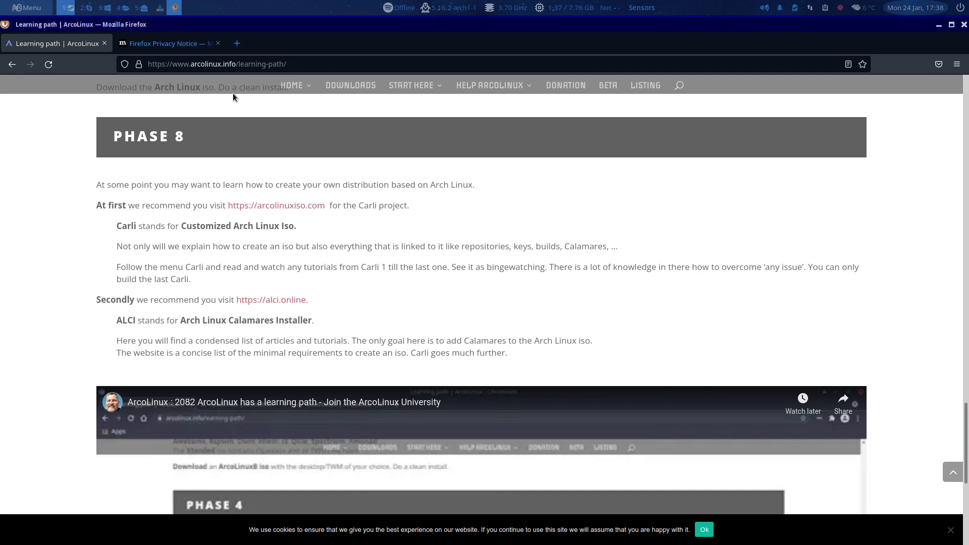
left_click(218, 43)
Open arcolinuxiso.com in a new tab and go to its create-your-own-distribution spinoff page
mouse_move(321, 97)
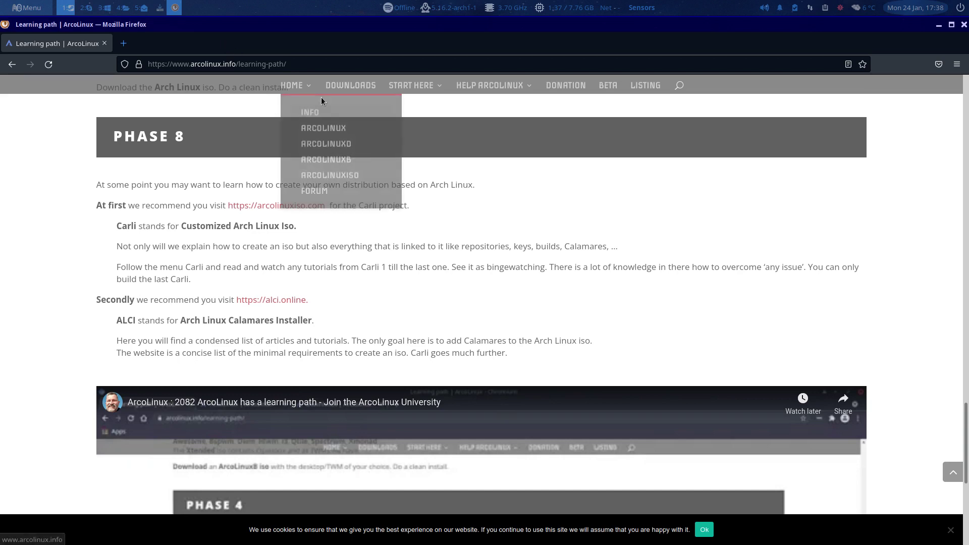
left_click(329, 180)
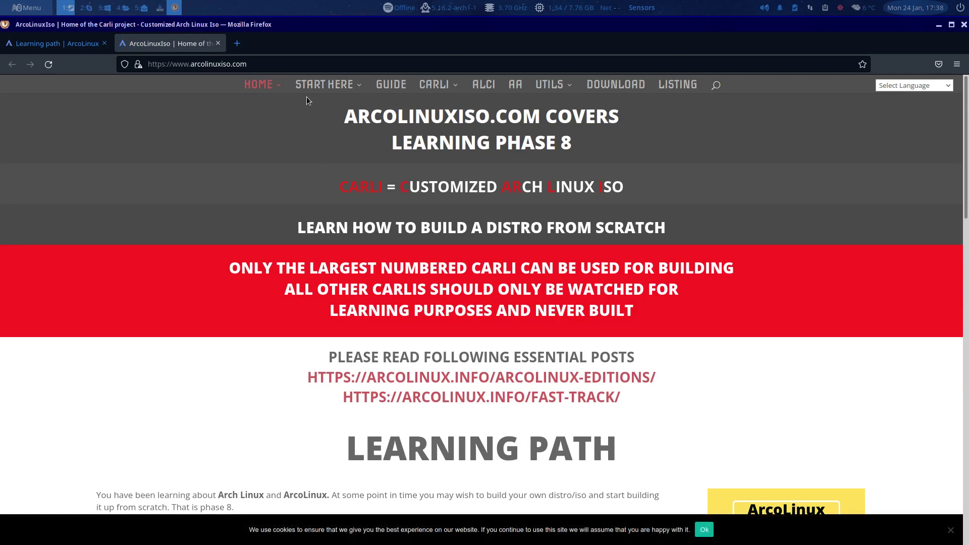
mouse_move(315, 101)
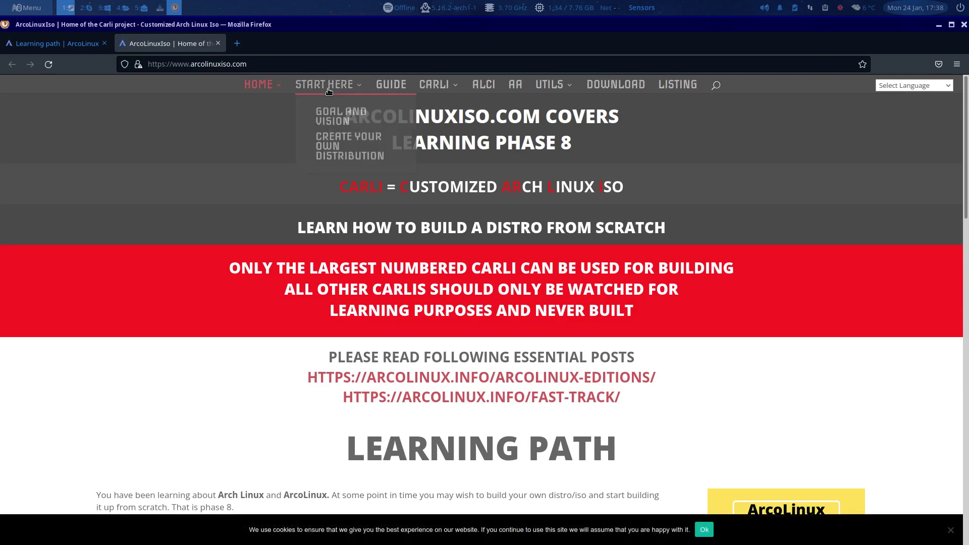
left_click(327, 150)
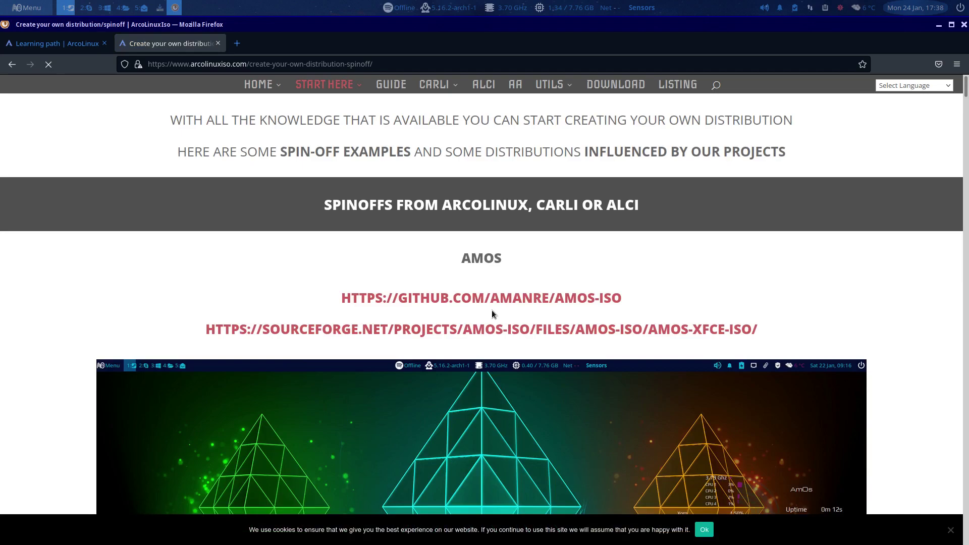
Scroll past Xelph, Carbon UI and Hefftorlinux to Viciyoslinux, then minimize Firefox
scroll(464, 318, "down", 10)
scroll(465, 318, "down", 10)
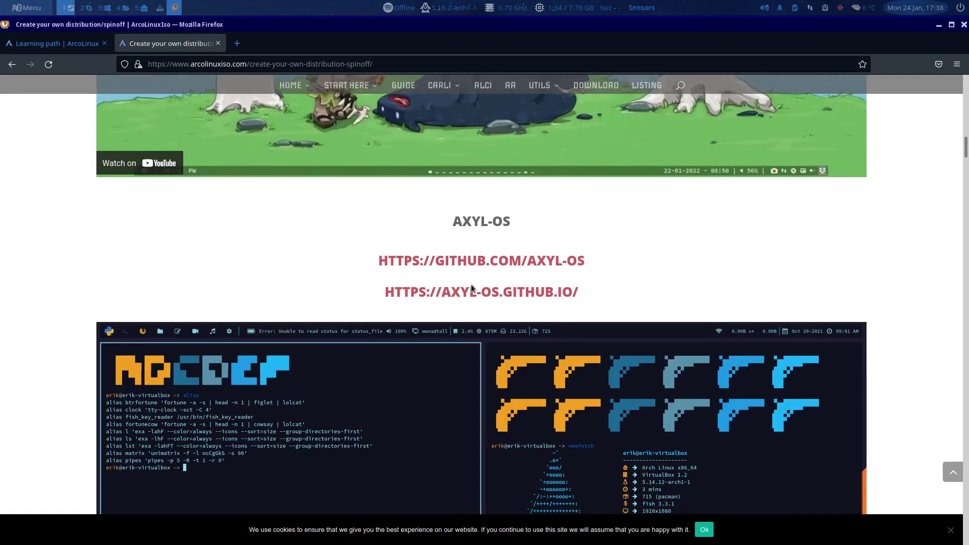
scroll(471, 284, "down", 20)
scroll(471, 285, "down", 14)
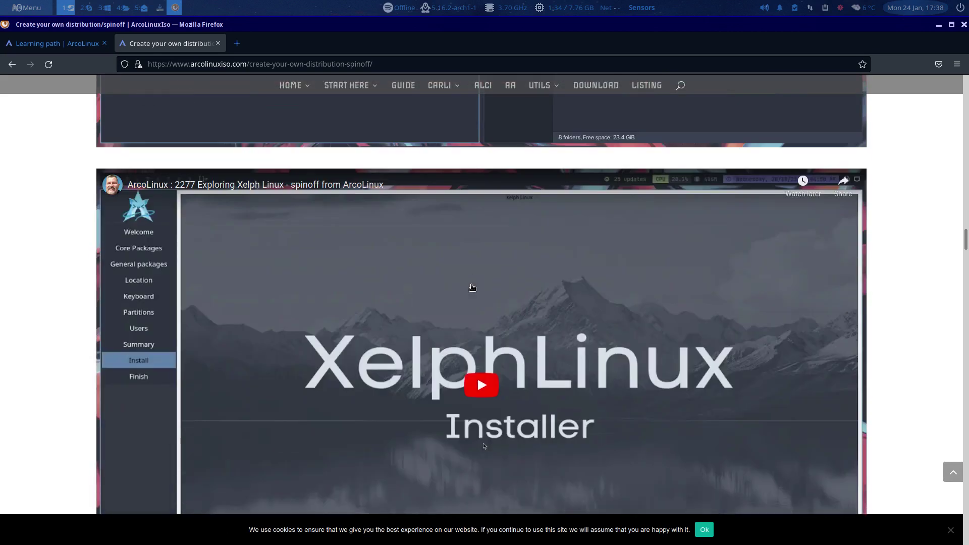
scroll(472, 288, "down", 2)
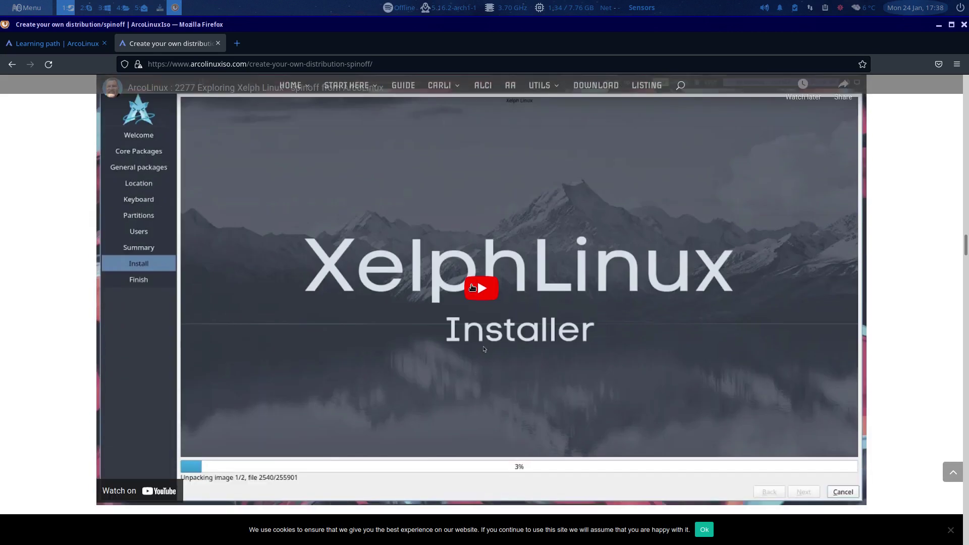
scroll(472, 287, "down", 8)
scroll(473, 288, "down", 4)
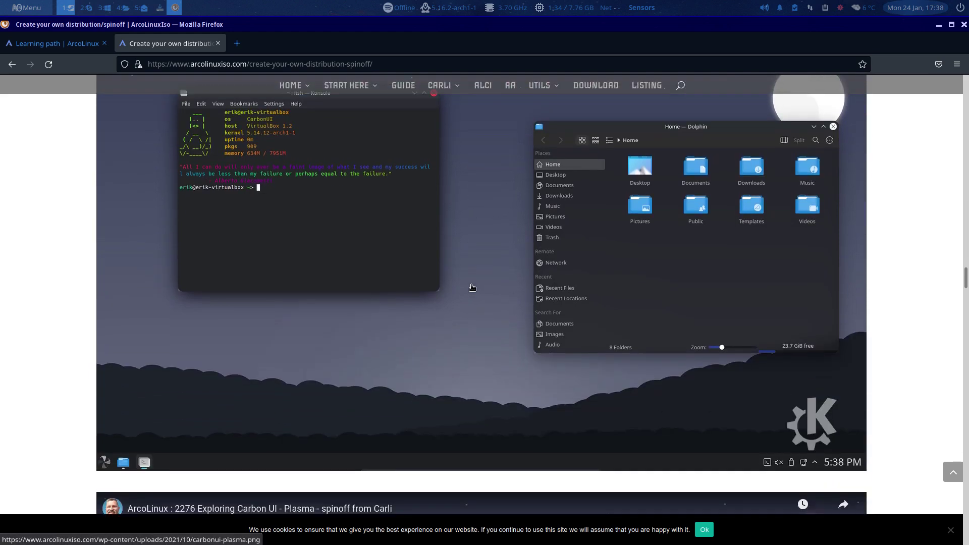
scroll(473, 288, "down", 2)
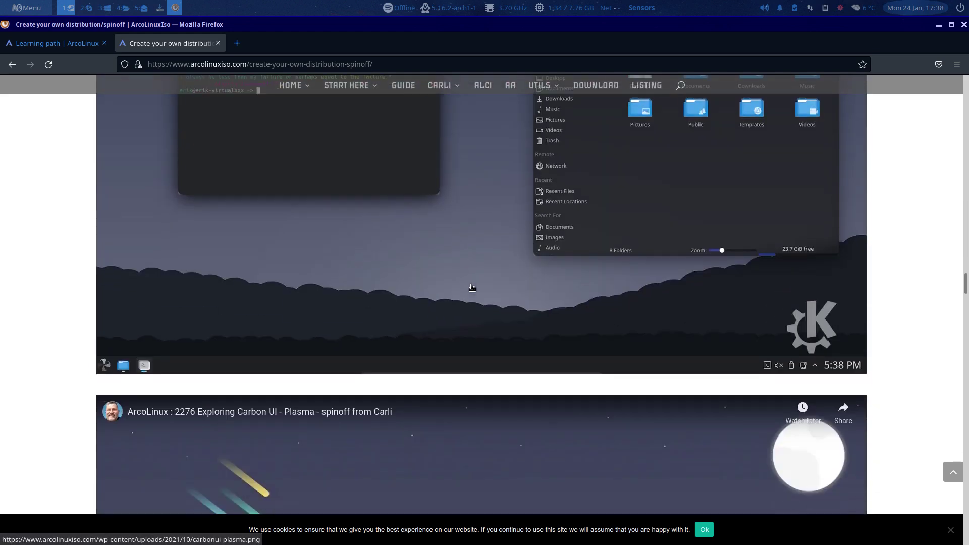
scroll(472, 288, "down", 6)
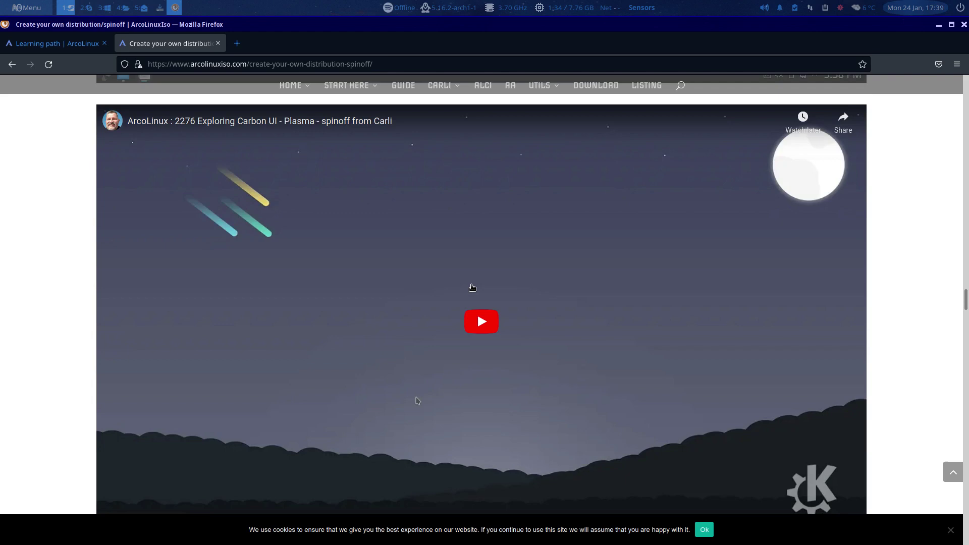
scroll(473, 288, "down", 6)
scroll(471, 284, "down", 6)
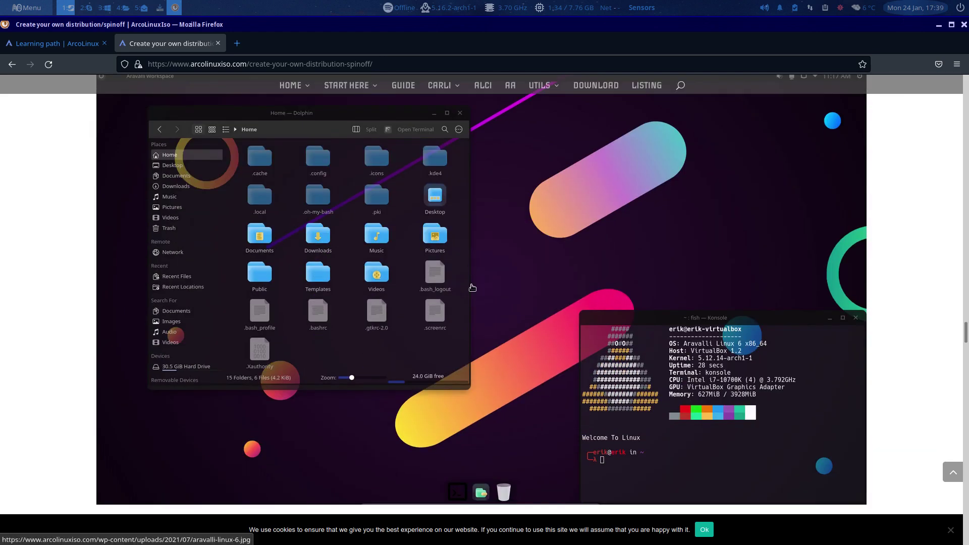
scroll(472, 288, "down", 6)
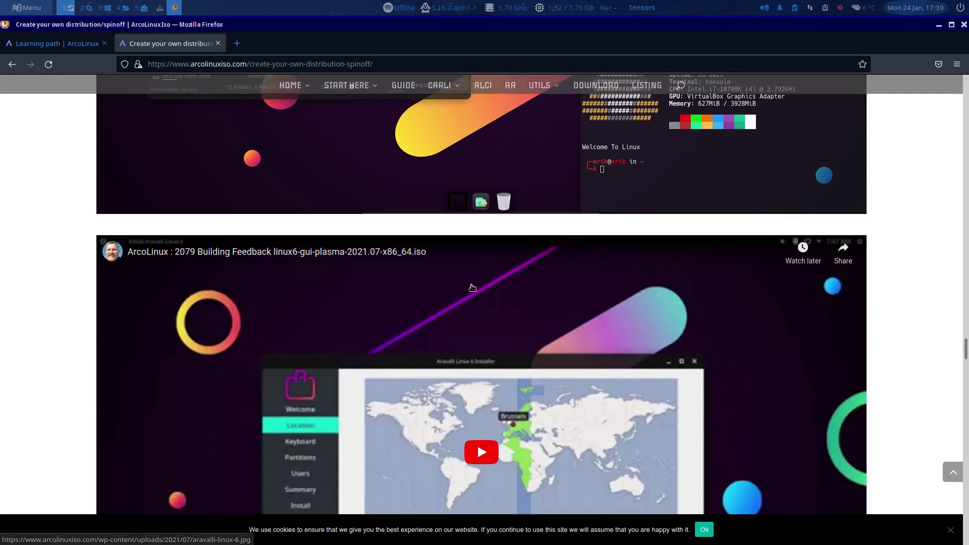
scroll(472, 287, "down", 18)
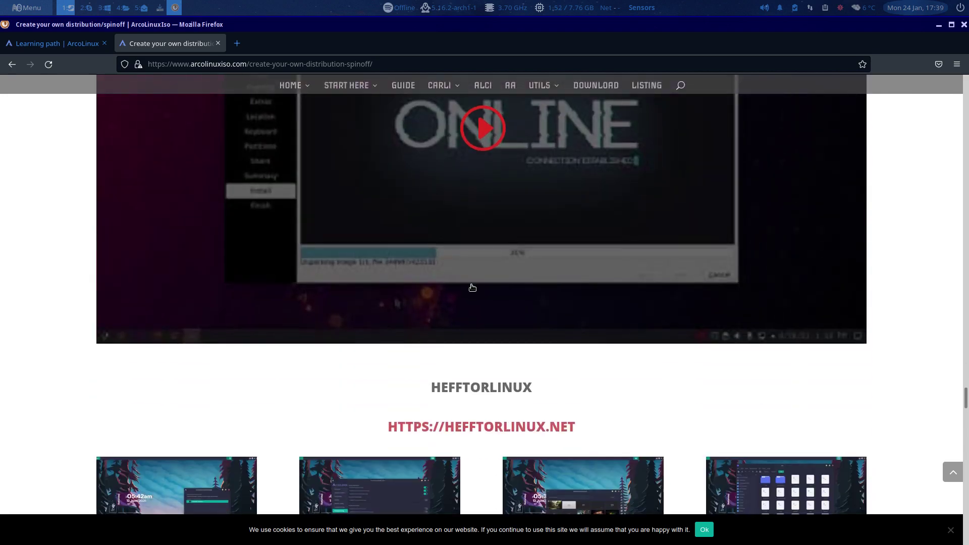
scroll(472, 288, "down", 6)
scroll(472, 289, "down", 8)
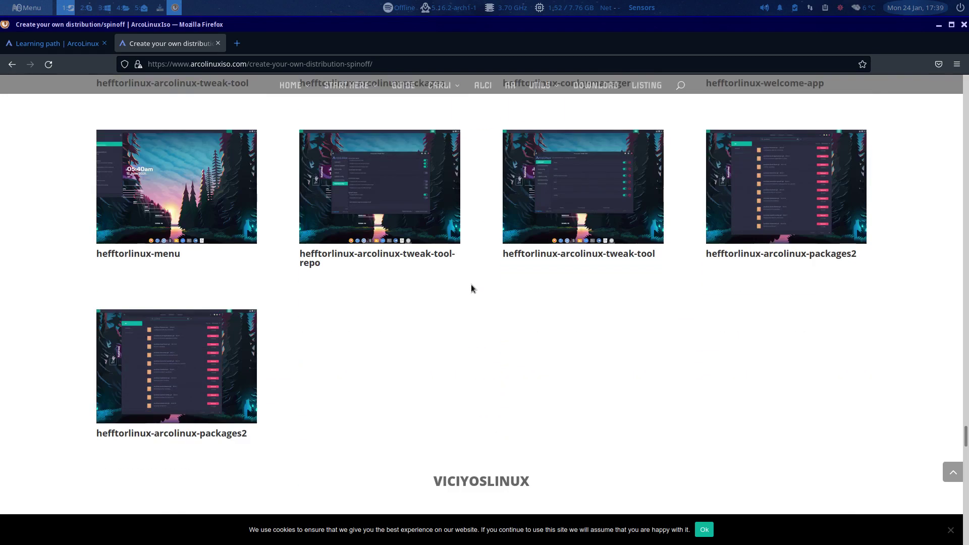
scroll(472, 285, "down", 10)
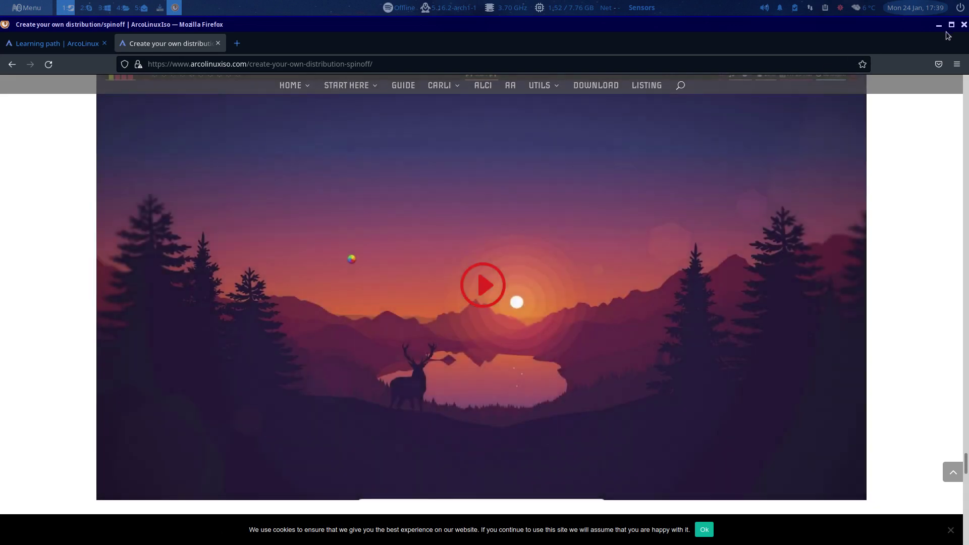
left_click(939, 25)
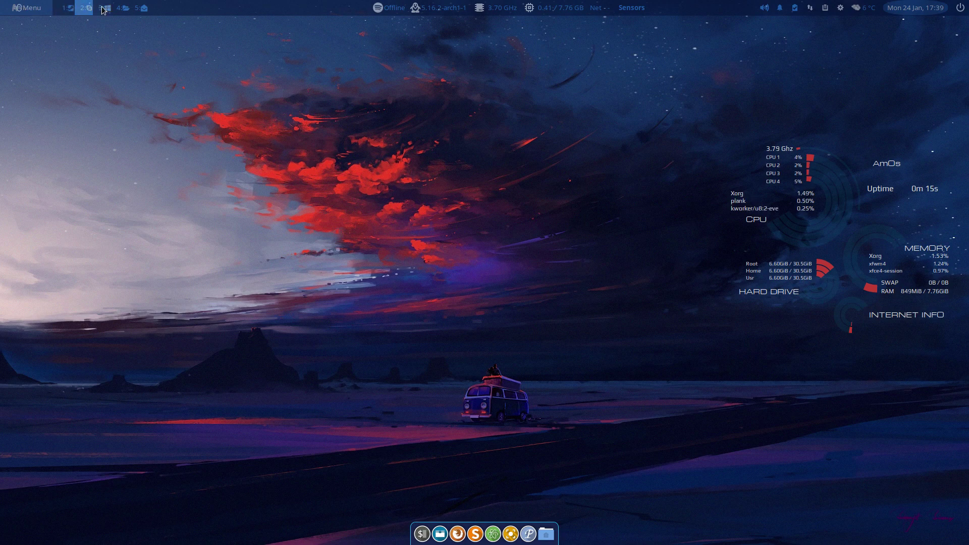
On the rebooted AmOs desktop, bring up the Whisker menu with Super and dismiss it with Escape
scroll(101, 8, "up", 3)
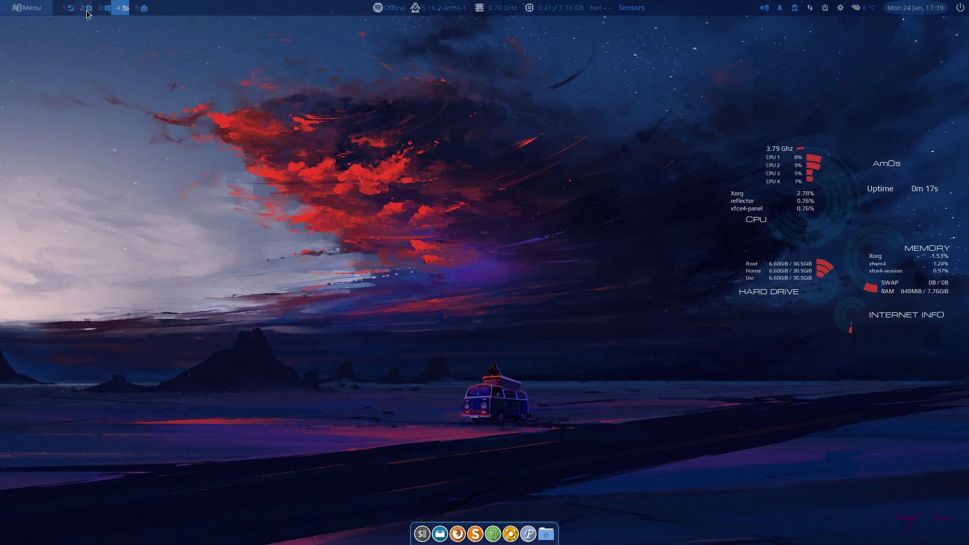
key("super")
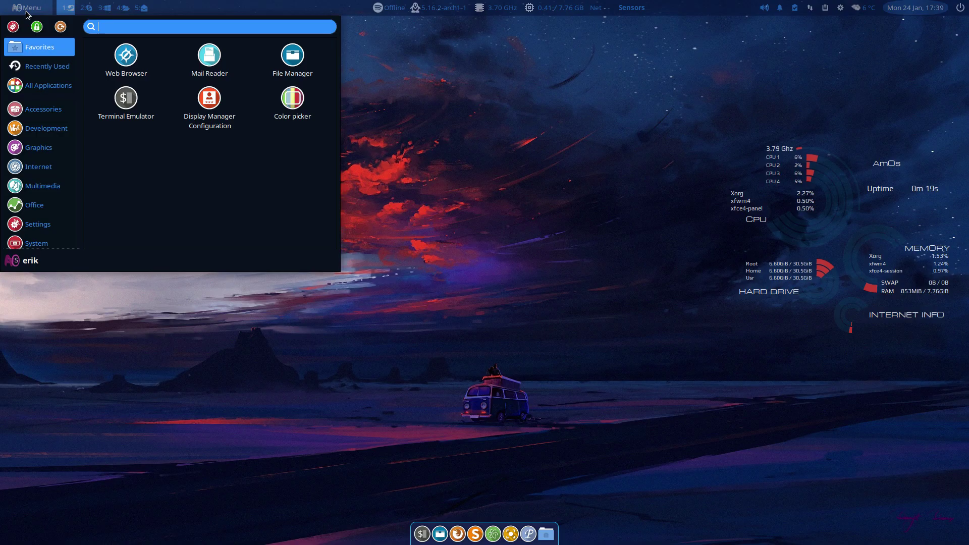
key("Escape")
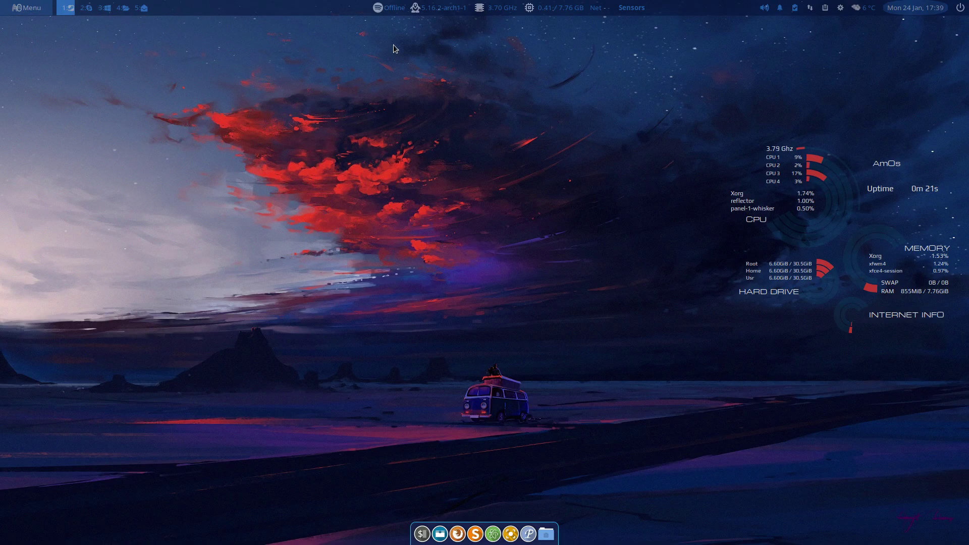
left_click(479, 7)
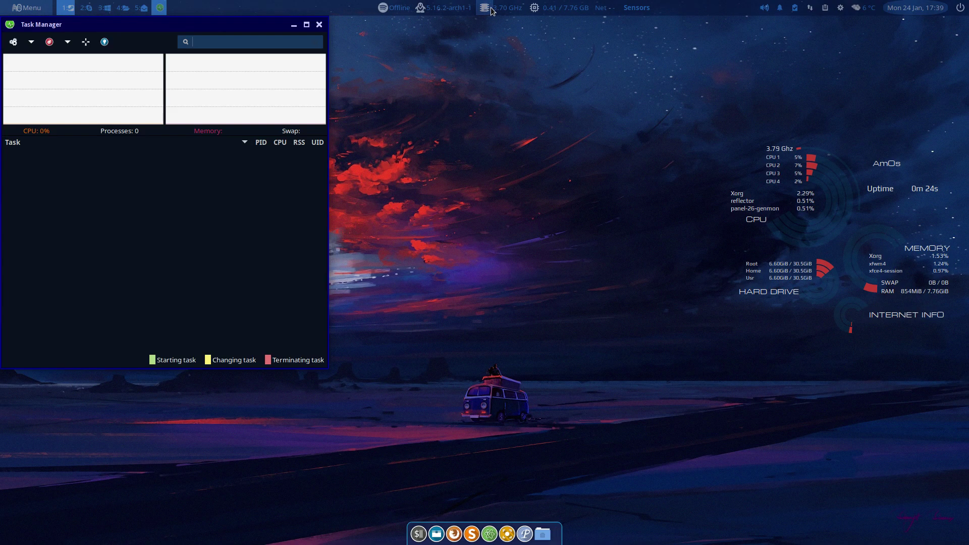
left_click(319, 24)
left_click(530, 13)
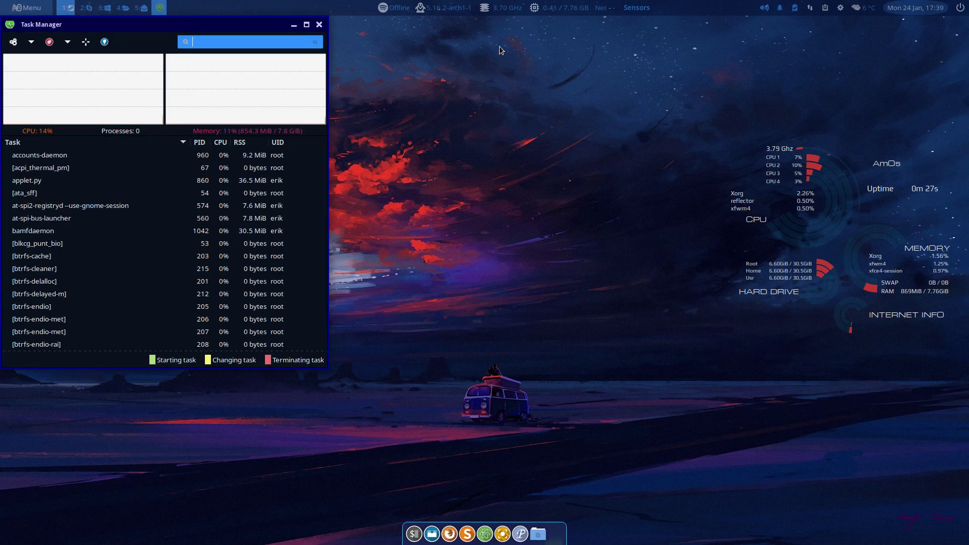
left_click(322, 24)
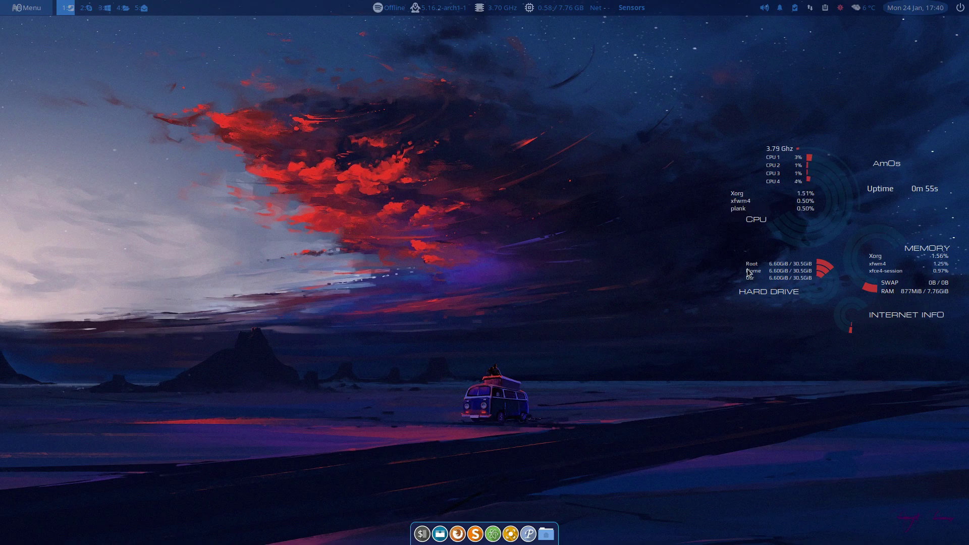
In the dock's Preferences, preview themes from cyberpunk01 onward, settle on neonwave03, and close
right_click(438, 540)
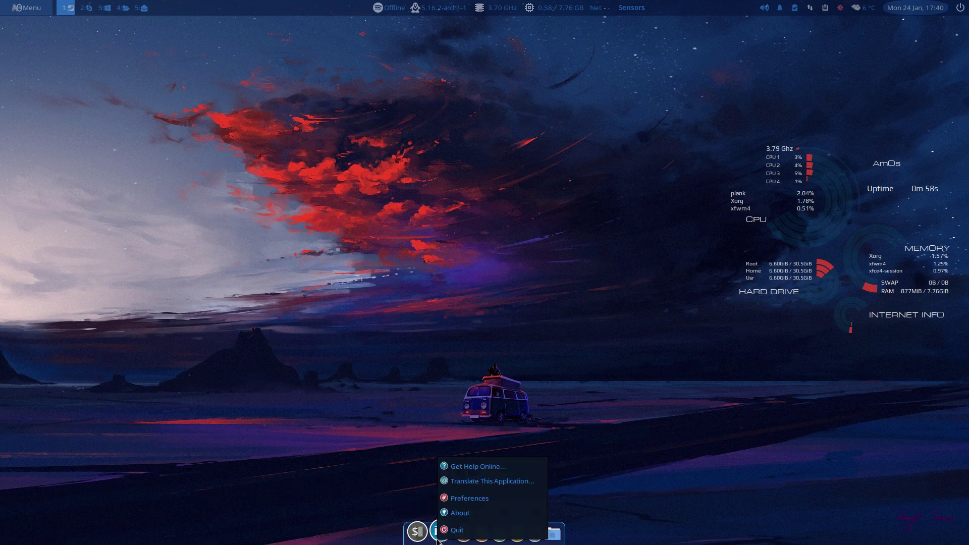
left_click(469, 498)
left_click(446, 237)
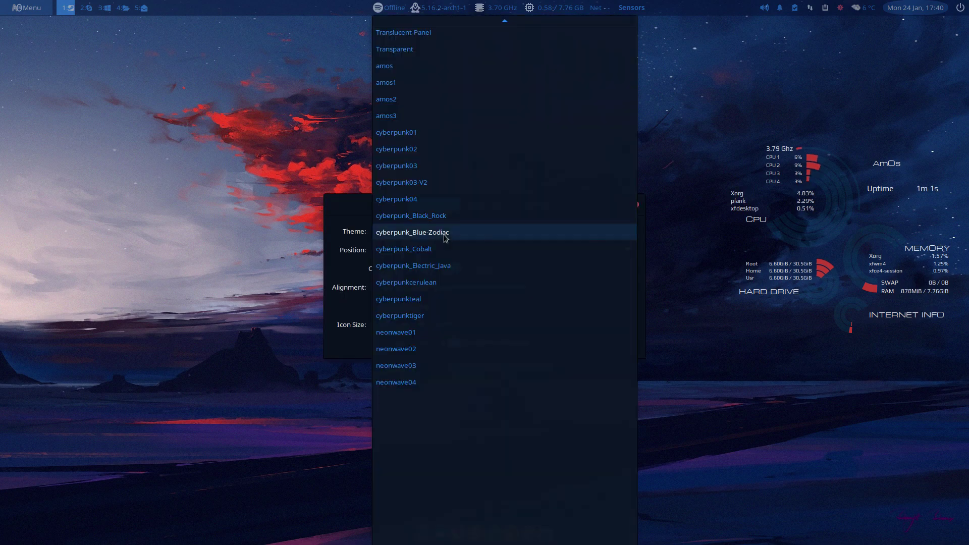
left_click(425, 134)
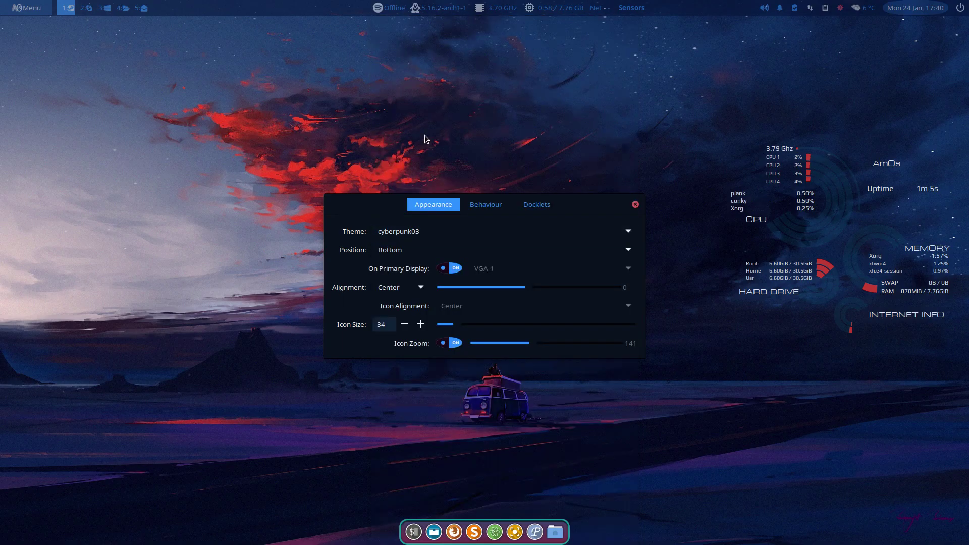
key("Down")
key("Down")
key("Down")
key("Down")
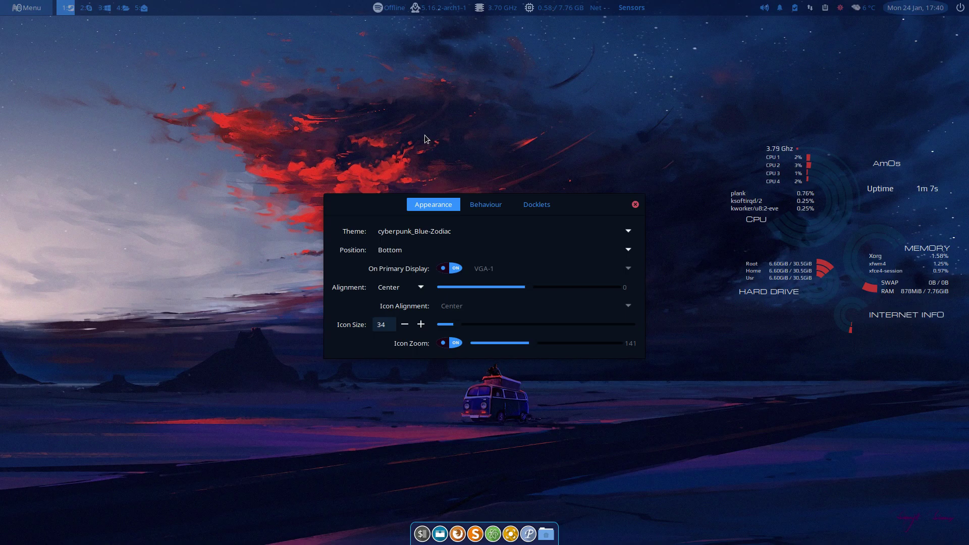
key("Down")
key("Down")
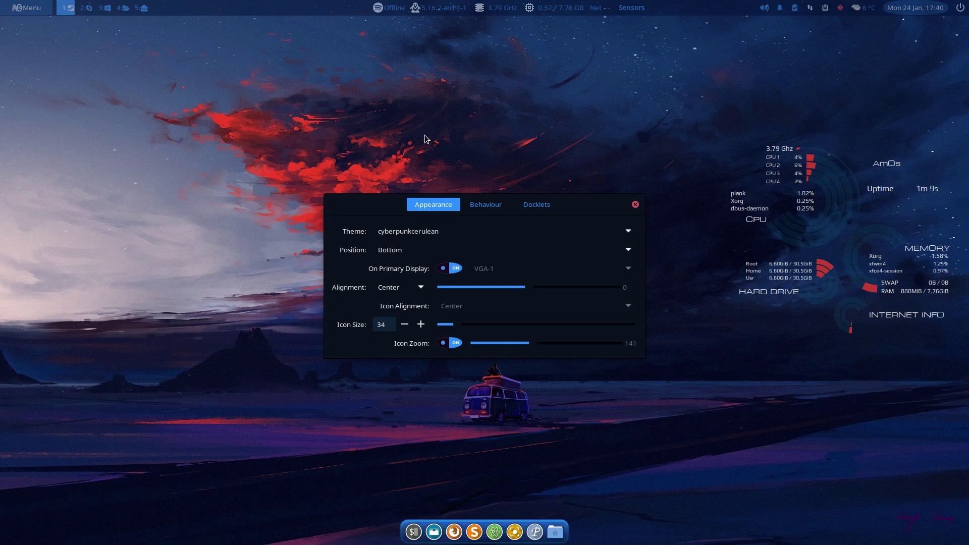
key("Down")
key("Down")
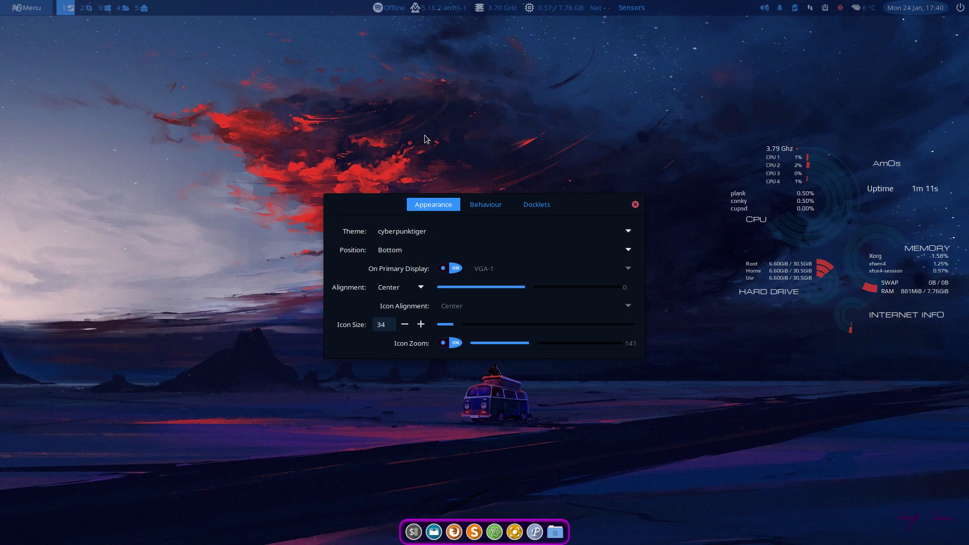
key("Down")
key("Down")
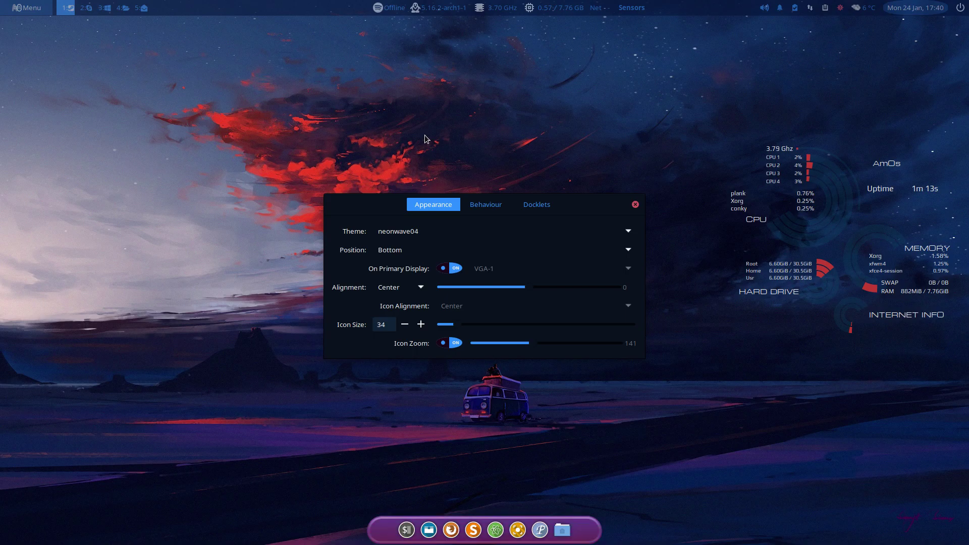
key("Up")
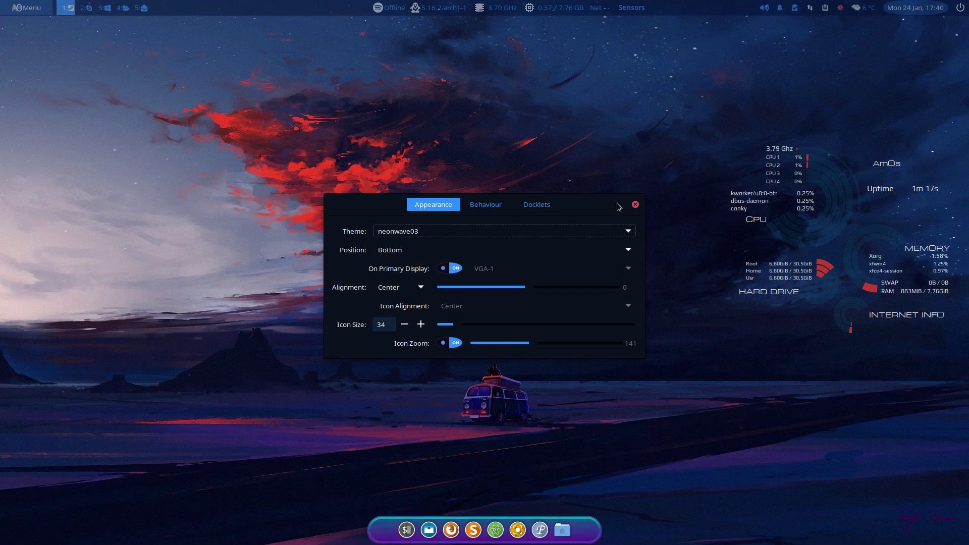
left_click(634, 204)
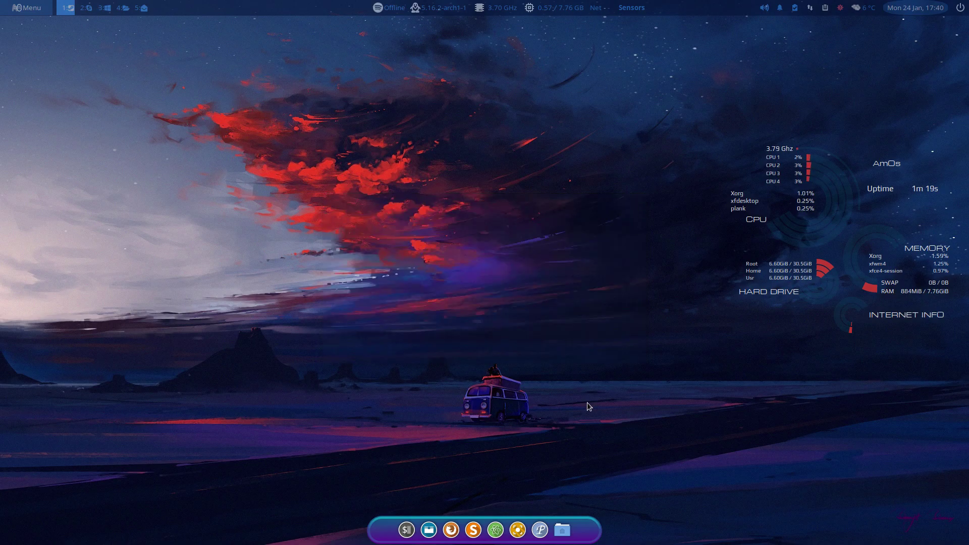